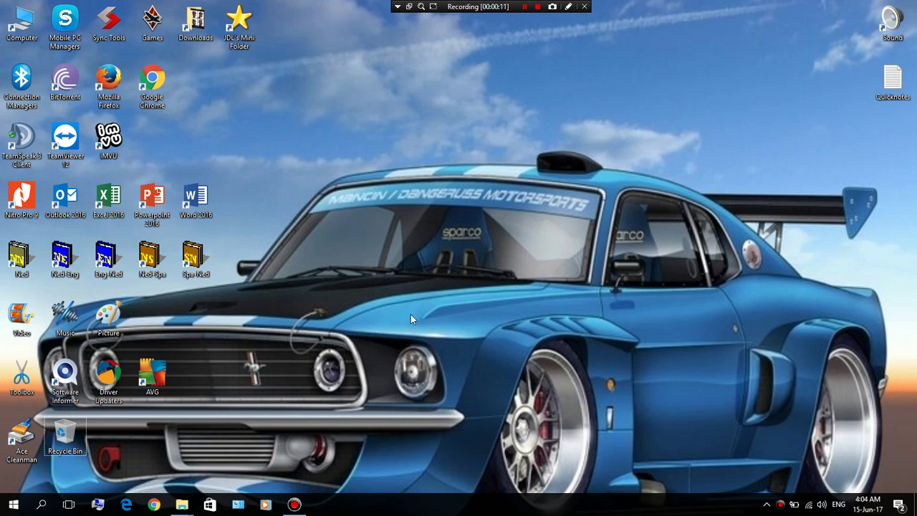
Open the Music folder and maximize its window
{"action": "double_click", "coordinate": [65, 316]}
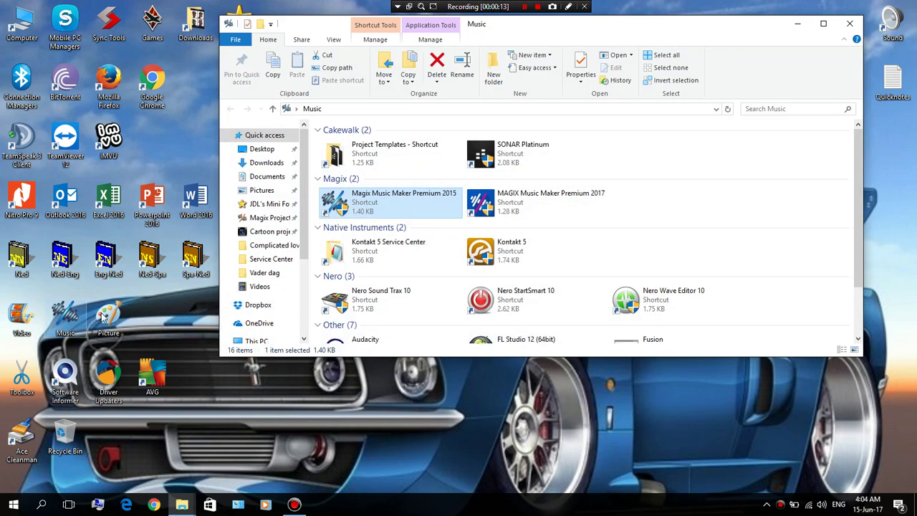
{"action": "left_click", "coordinate": [823, 24]}
{"action": "left_click", "coordinate": [477, 402]}
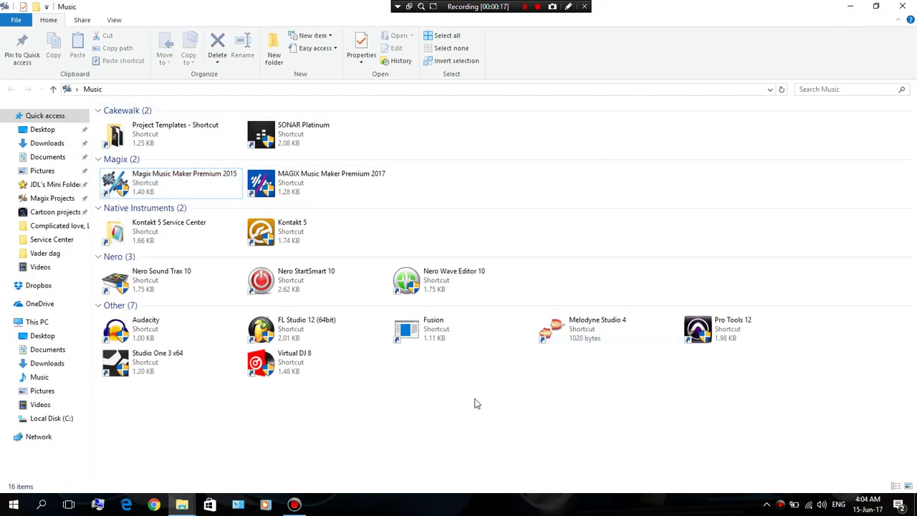
Tick 'Run this program as an administrator' in the Kontakt 5 shortcut's Compatibility properties and apply
{"action": "right_click", "coordinate": [275, 238]}
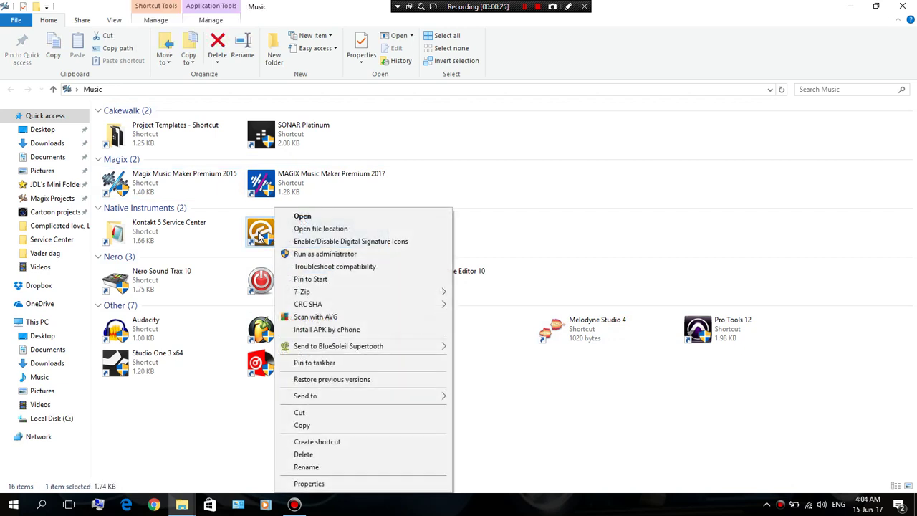
{"action": "left_click", "coordinate": [309, 484]}
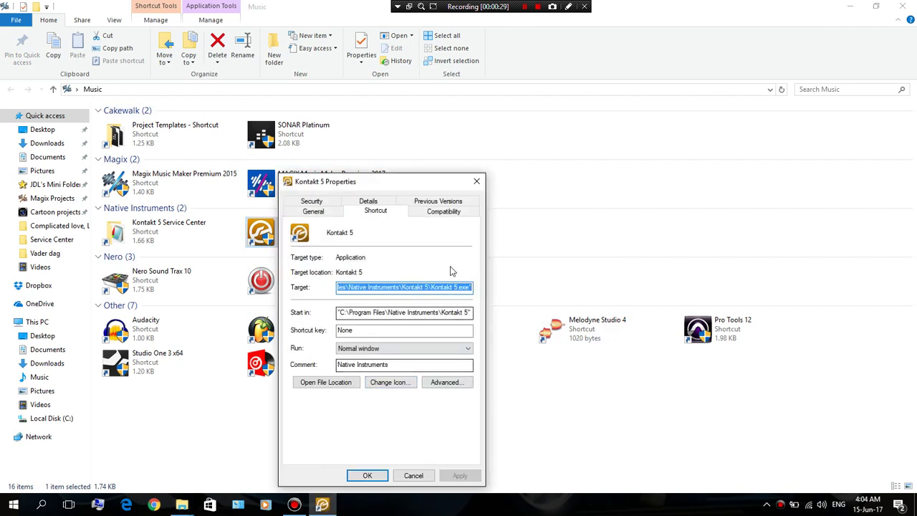
{"action": "left_click", "coordinate": [444, 213]}
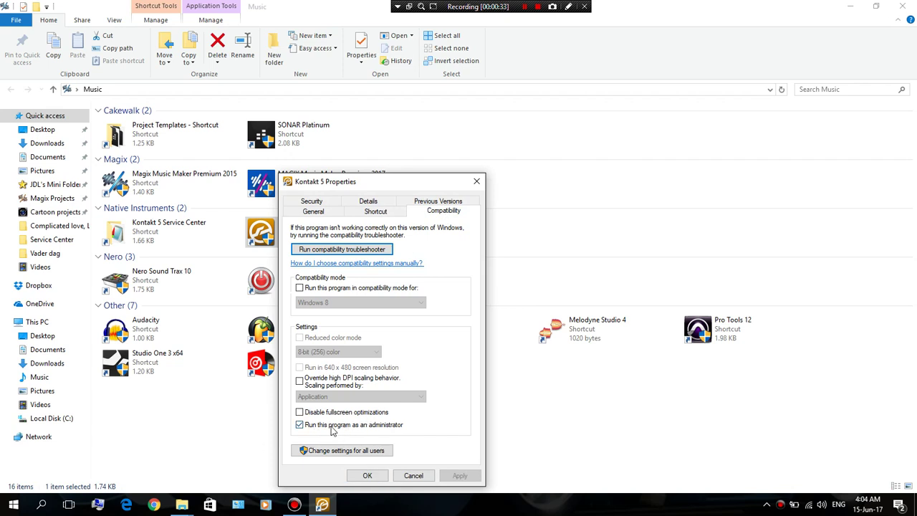
{"action": "left_click", "coordinate": [318, 428]}
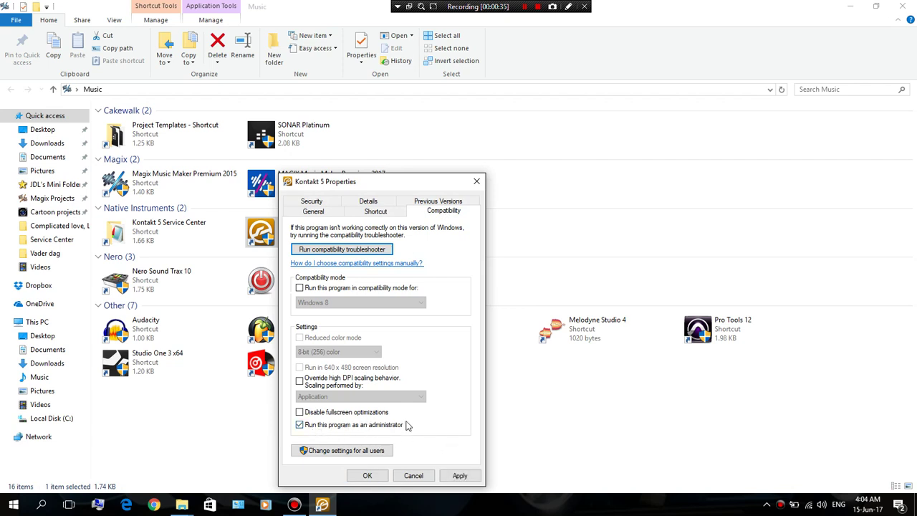
{"action": "left_click", "coordinate": [464, 480]}
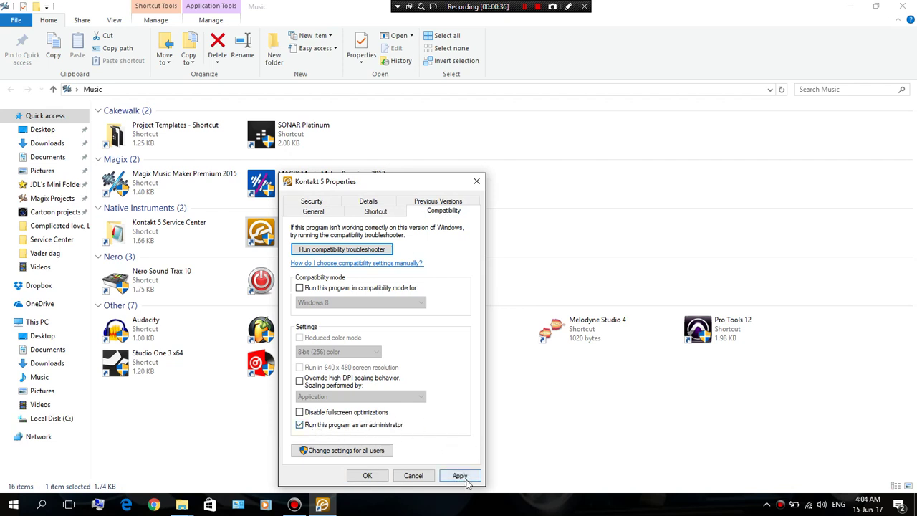
{"action": "left_click", "coordinate": [368, 476]}
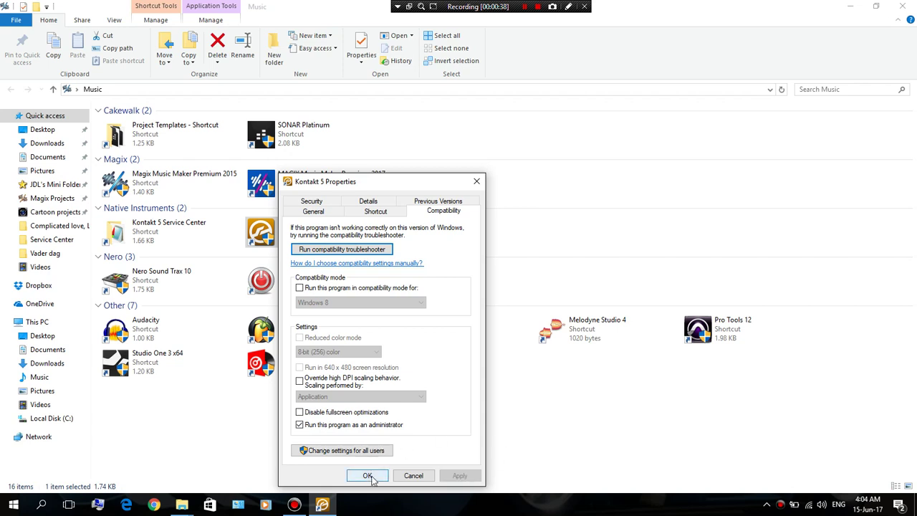
Launch standalone Kontakt 5 from its shortcut in the Music folder
{"action": "left_click", "coordinate": [264, 233]}
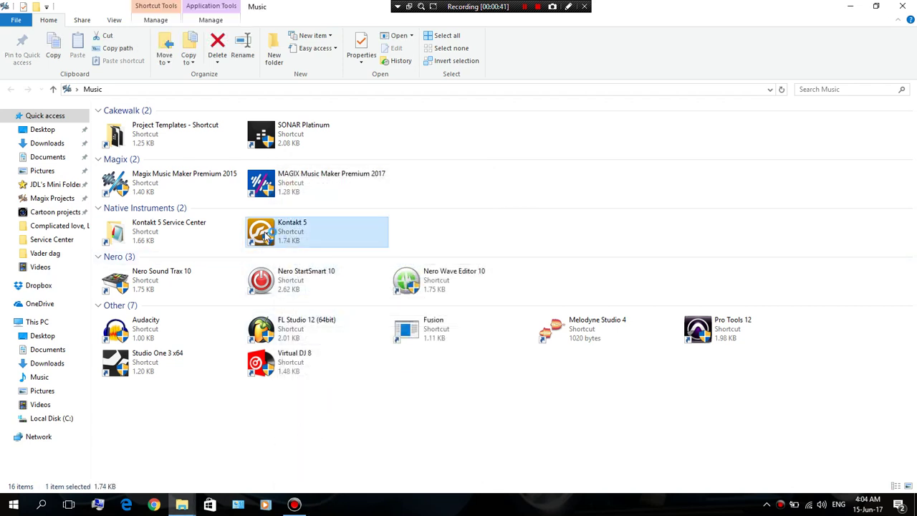
{"action": "double_click", "coordinate": [266, 236]}
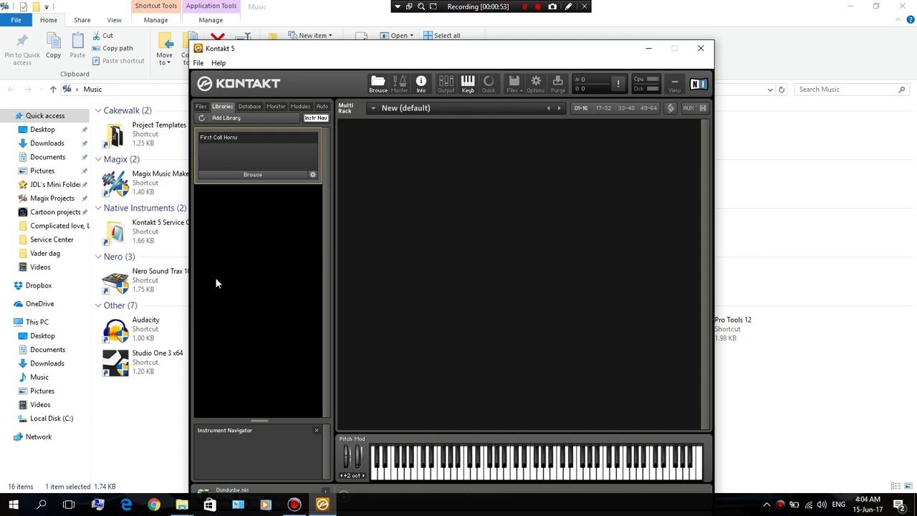
Browse from This PC to C:\MMM VST\KONTAKT instruments
{"action": "left_click", "coordinate": [36, 321]}
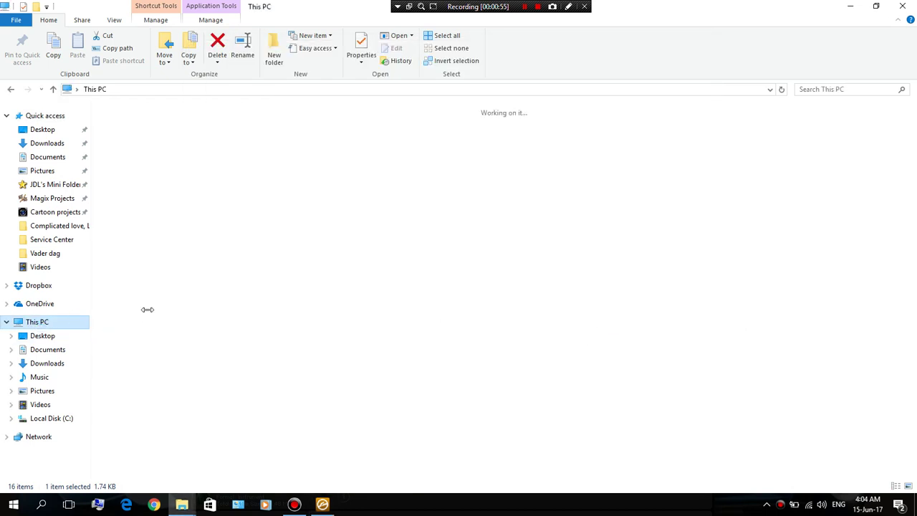
{"action": "double_click", "coordinate": [150, 220]}
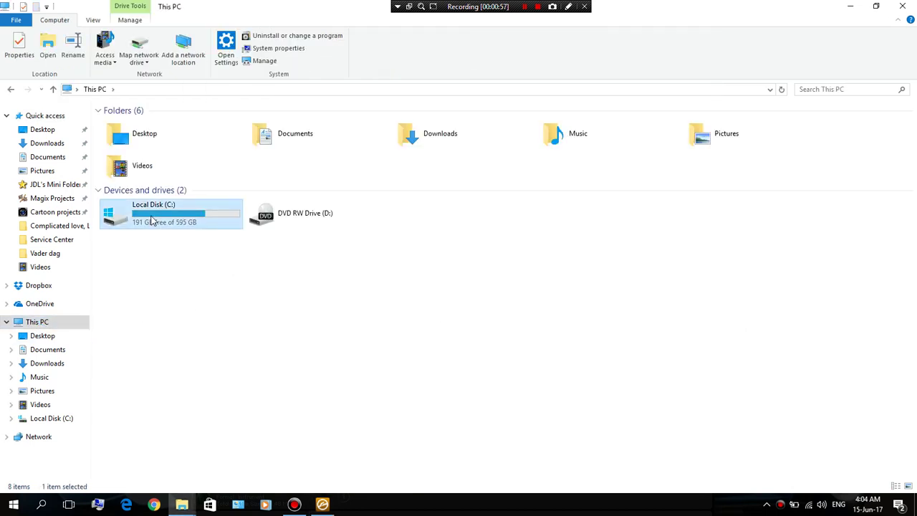
{"action": "scroll", "coordinate": [244, 388], "scroll_direction": "down", "scroll_amount": 1}
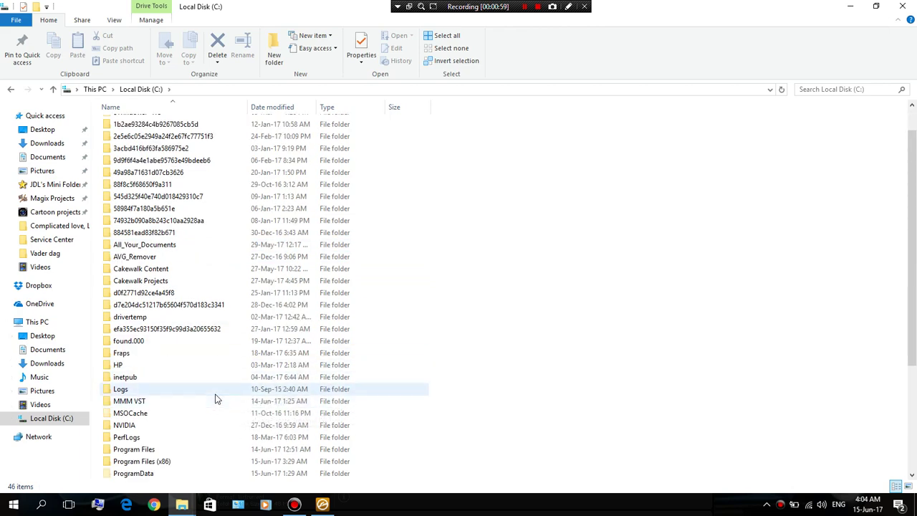
{"action": "double_click", "coordinate": [140, 404]}
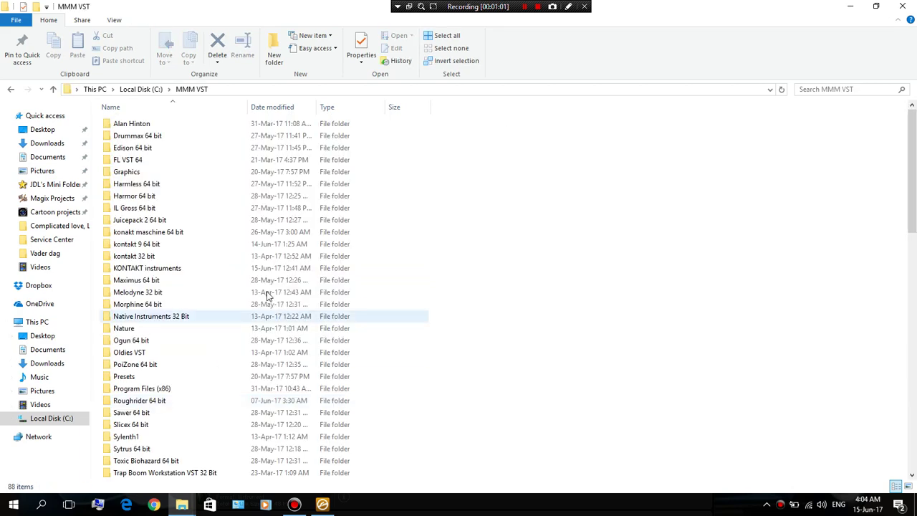
{"action": "scroll", "coordinate": [162, 322], "scroll_direction": "down", "scroll_amount": 3}
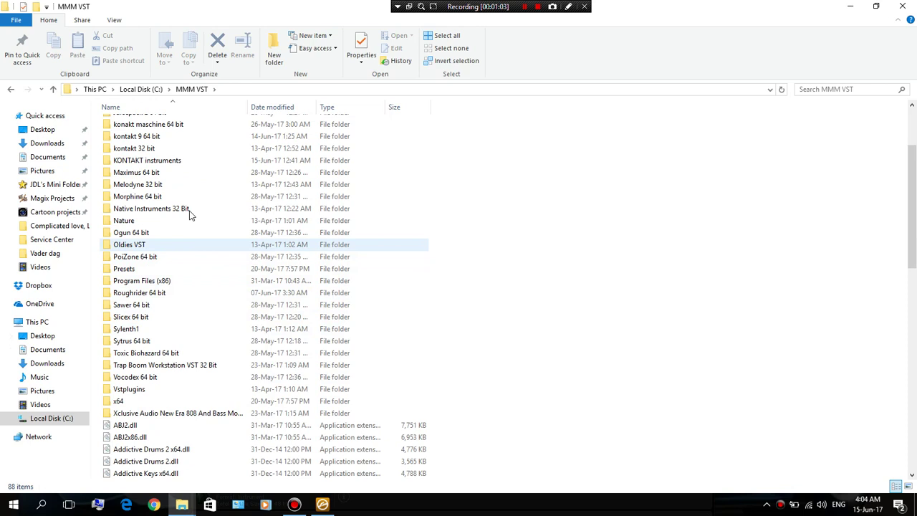
{"action": "double_click", "coordinate": [163, 162]}
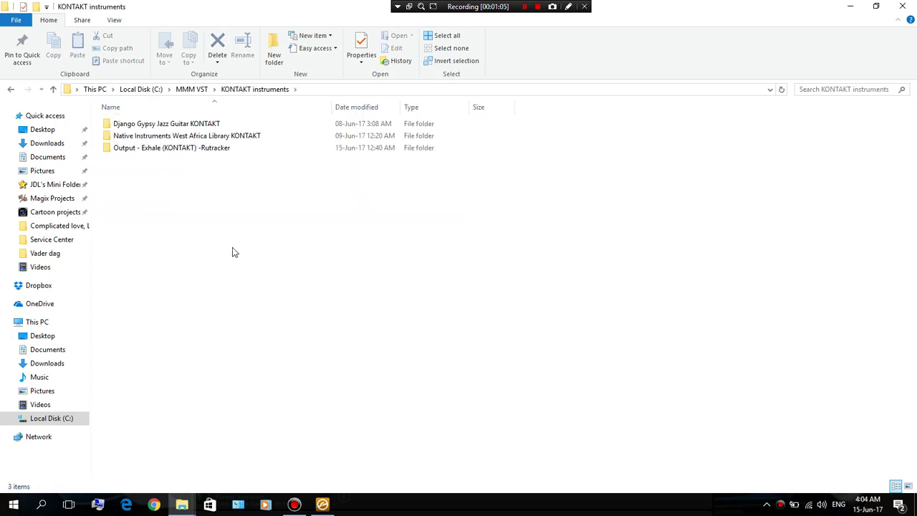
Look inside the West Africa and Exhale library folders, returning to KONTAKT instruments each time
{"action": "double_click", "coordinate": [213, 136]}
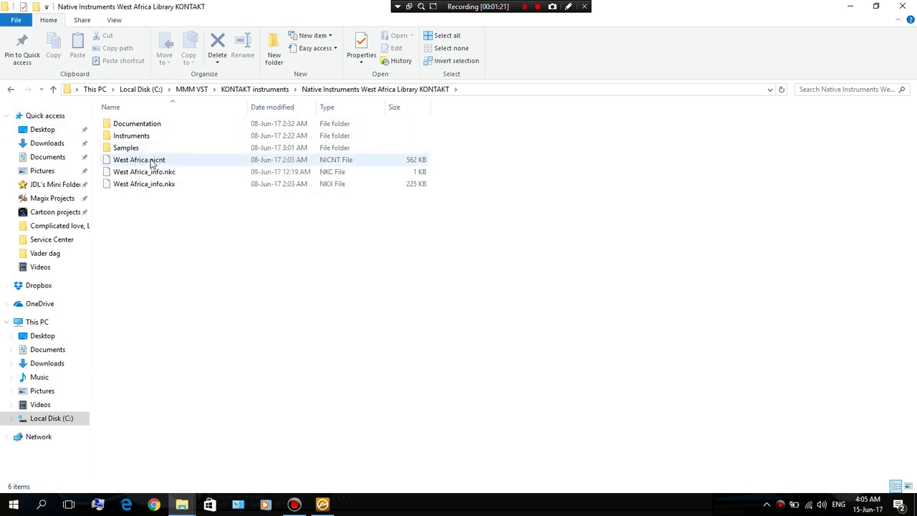
{"action": "left_click", "coordinate": [10, 89]}
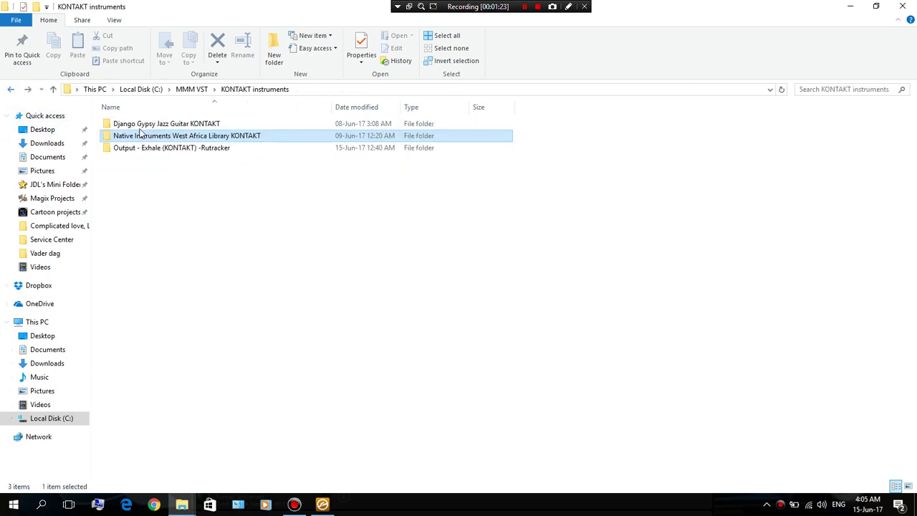
{"action": "left_click", "coordinate": [134, 149]}
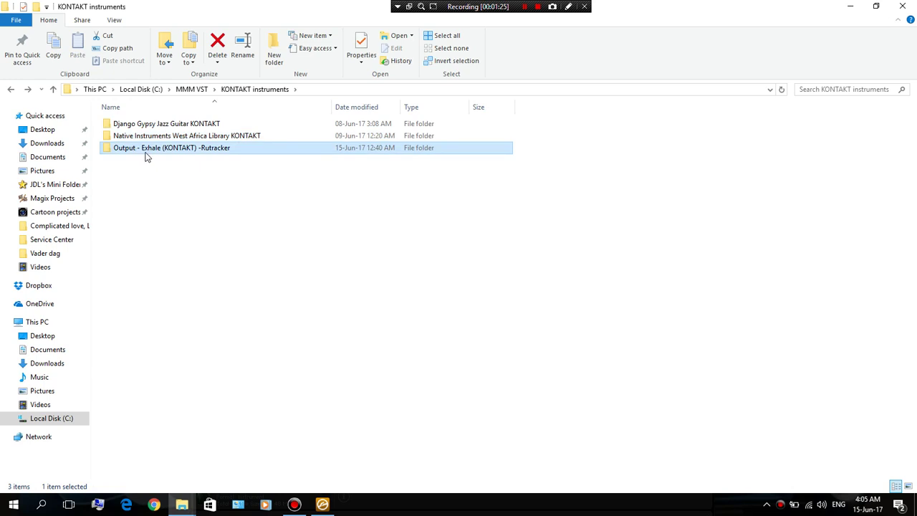
{"action": "double_click", "coordinate": [145, 156]}
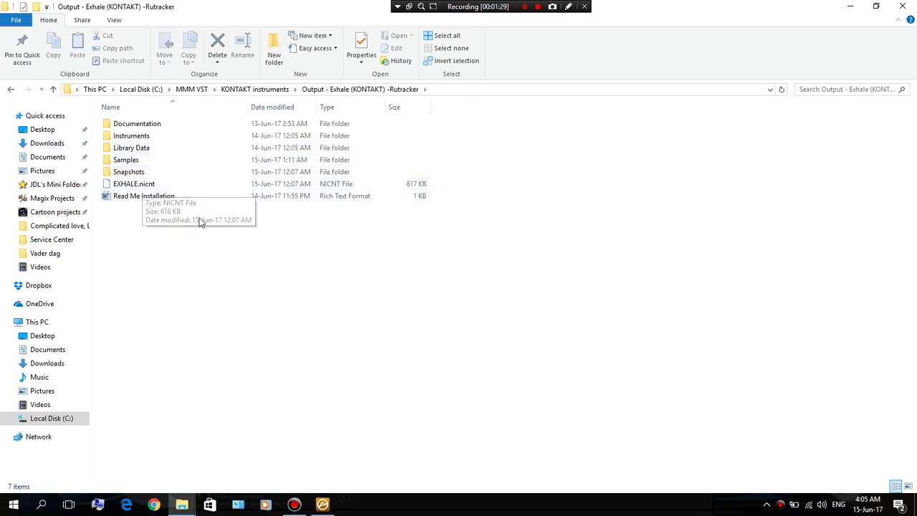
{"action": "left_click", "coordinate": [11, 89]}
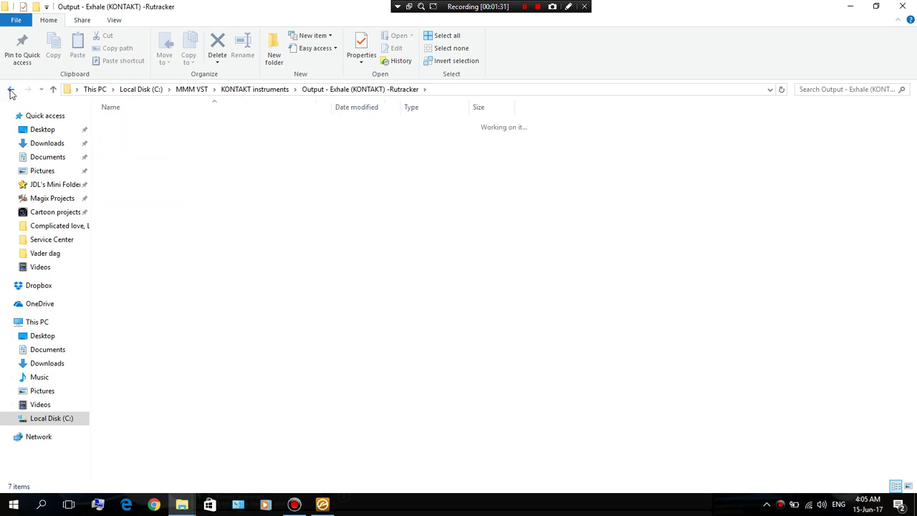
{"action": "left_click", "coordinate": [261, 270]}
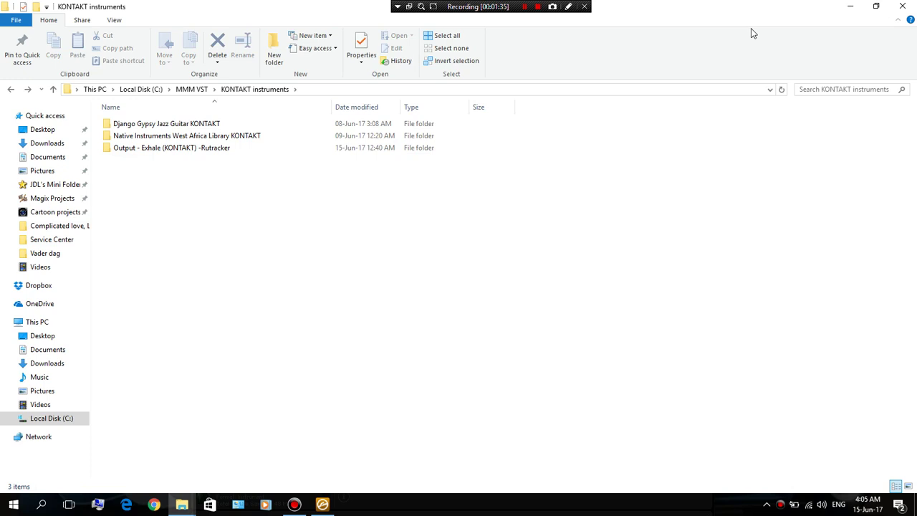
Close Explorer and add C:\MMM VST\KONTAKT instruments\West Africa as a Kontakt library
{"action": "left_click", "coordinate": [903, 6]}
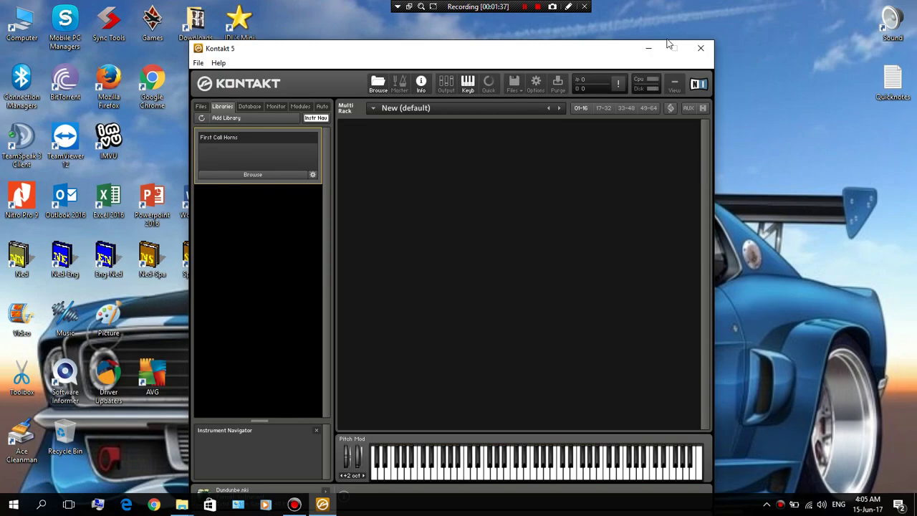
{"action": "left_click", "coordinate": [217, 118]}
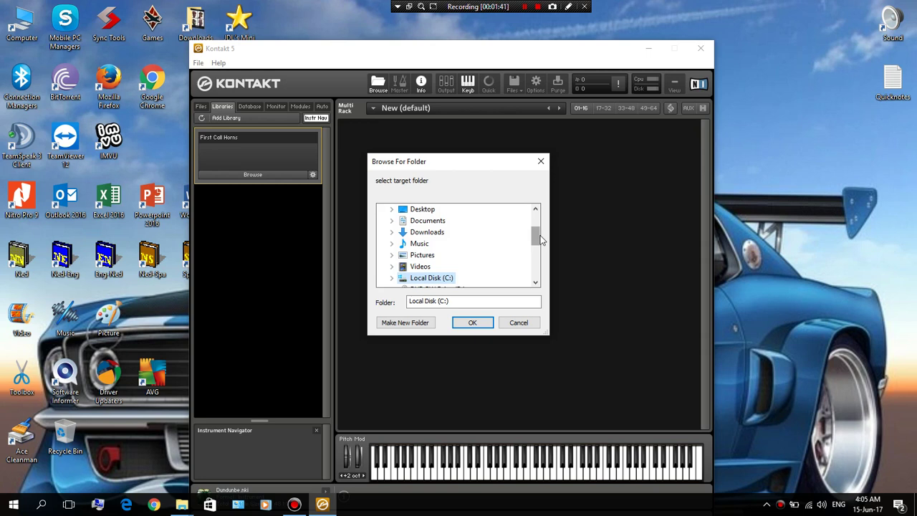
{"action": "scroll", "coordinate": [536, 241], "scroll_direction": "down", "scroll_amount": 2}
{"action": "double_click", "coordinate": [435, 238]}
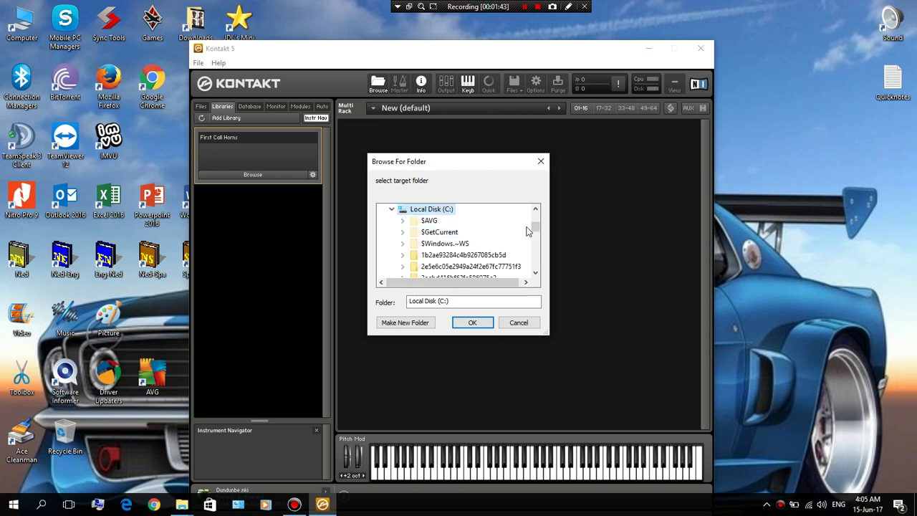
{"action": "left_click_drag", "start_coordinate": [535, 229], "coordinate": [536, 249]}
{"action": "double_click", "coordinate": [437, 243]}
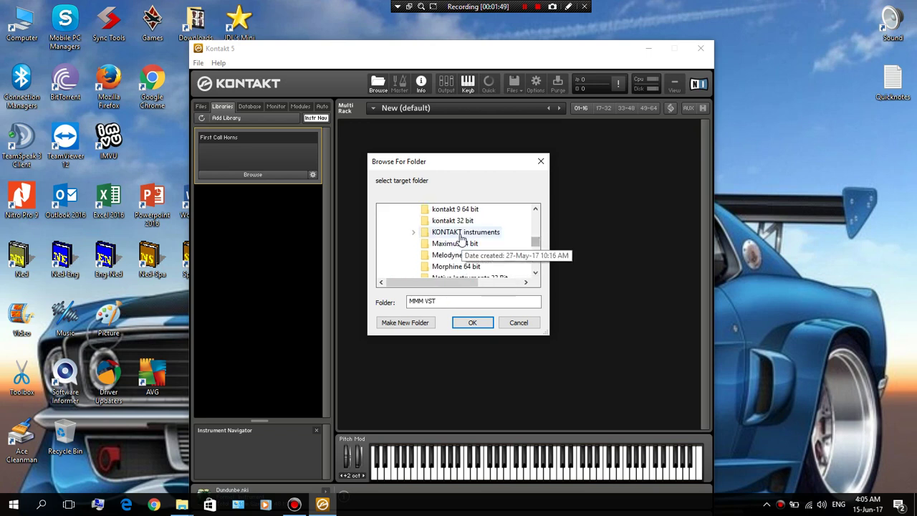
{"action": "double_click", "coordinate": [516, 233]}
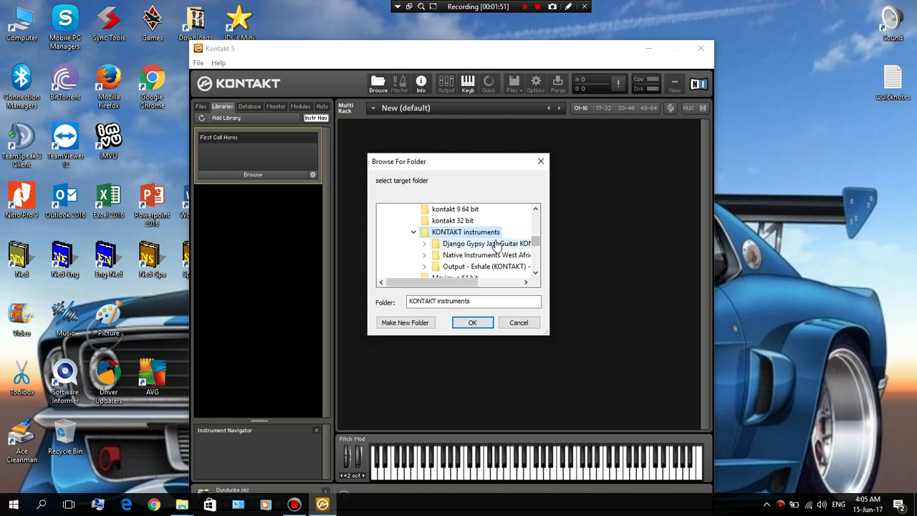
{"action": "double_click", "coordinate": [472, 257]}
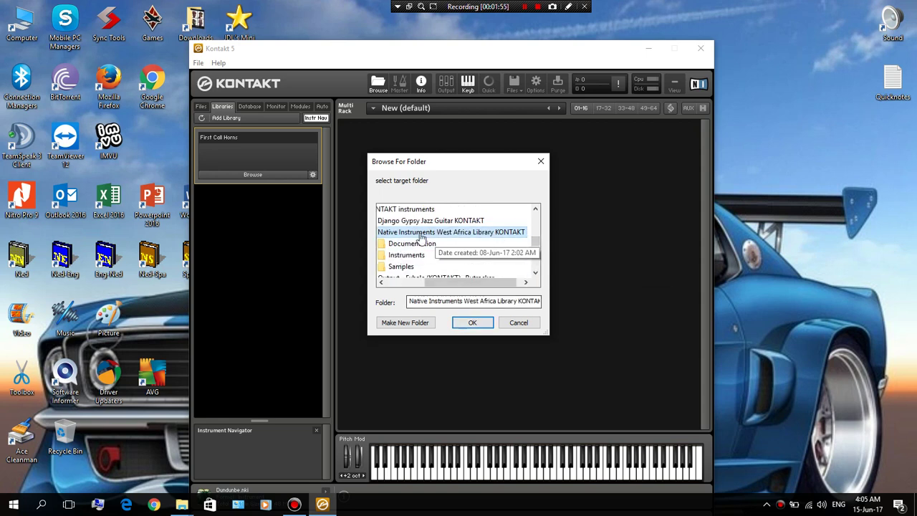
{"action": "left_click", "coordinate": [474, 323]}
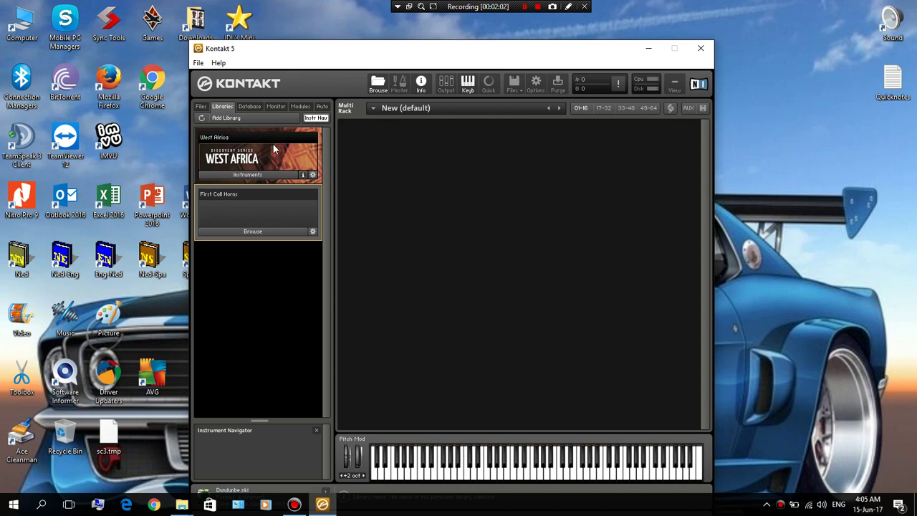
Quit Kontakt 5, relaunch it from the Music folder, then minimize it
{"action": "left_click_drag", "start_coordinate": [359, 45], "coordinate": [314, 43]}
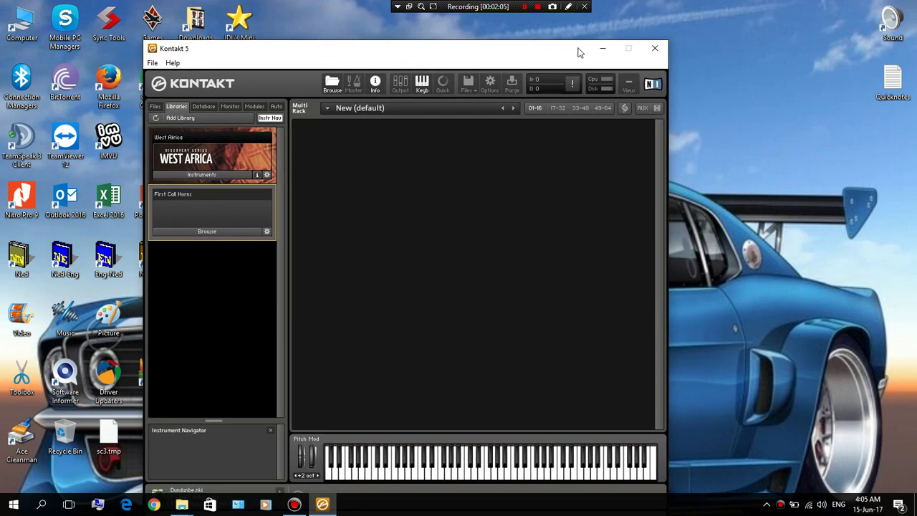
{"action": "left_click", "coordinate": [654, 49]}
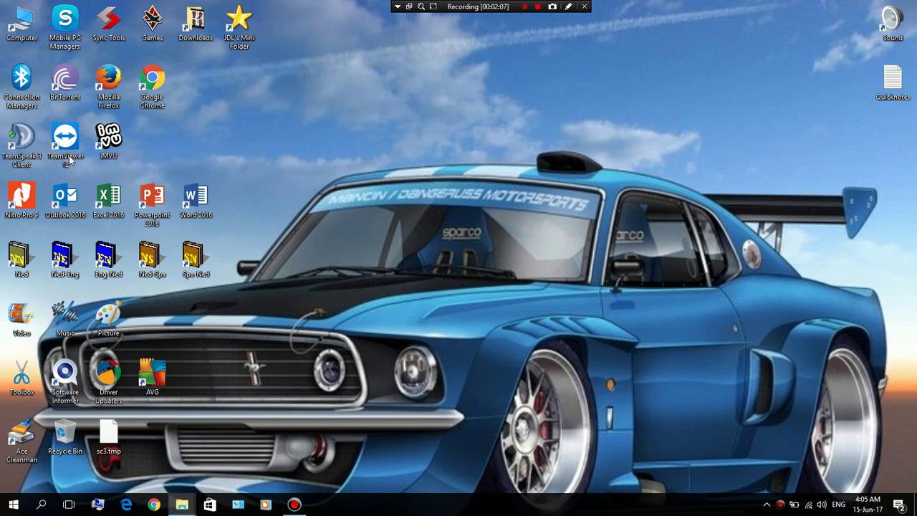
{"action": "double_click", "coordinate": [65, 315]}
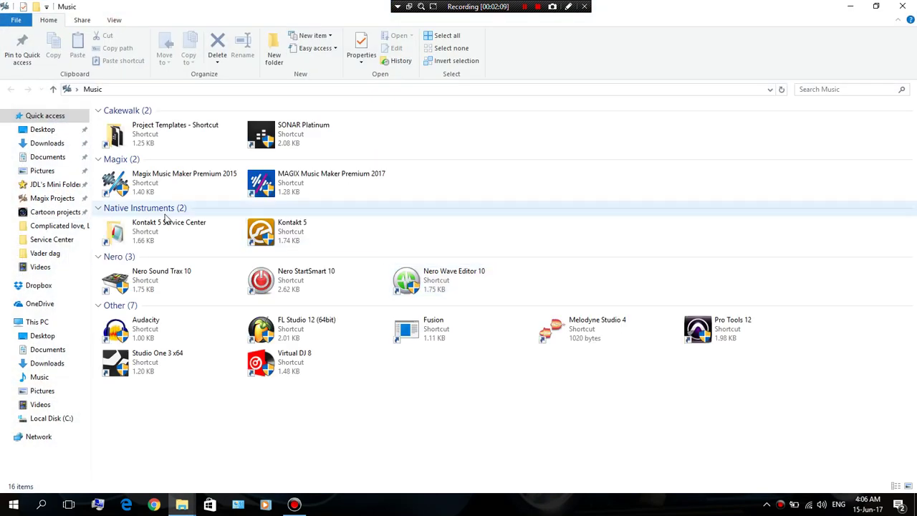
{"action": "double_click", "coordinate": [297, 235]}
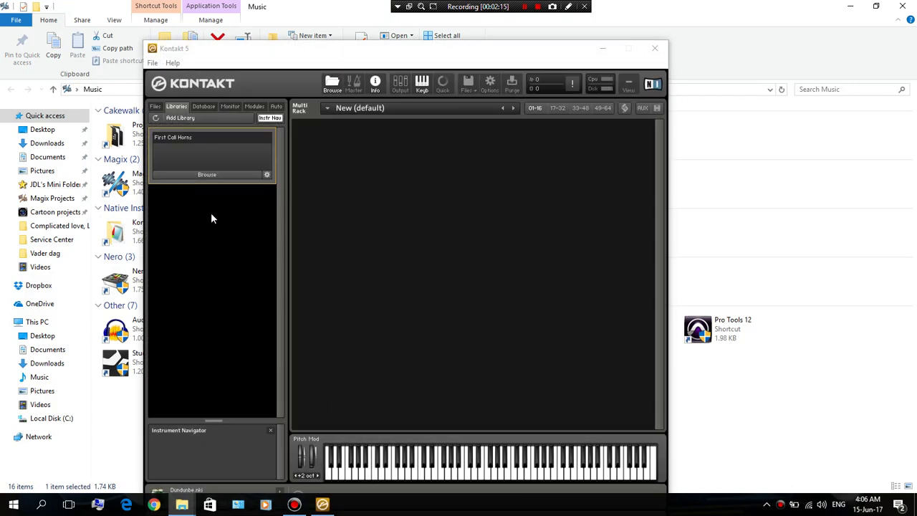
{"action": "left_click", "coordinate": [602, 47]}
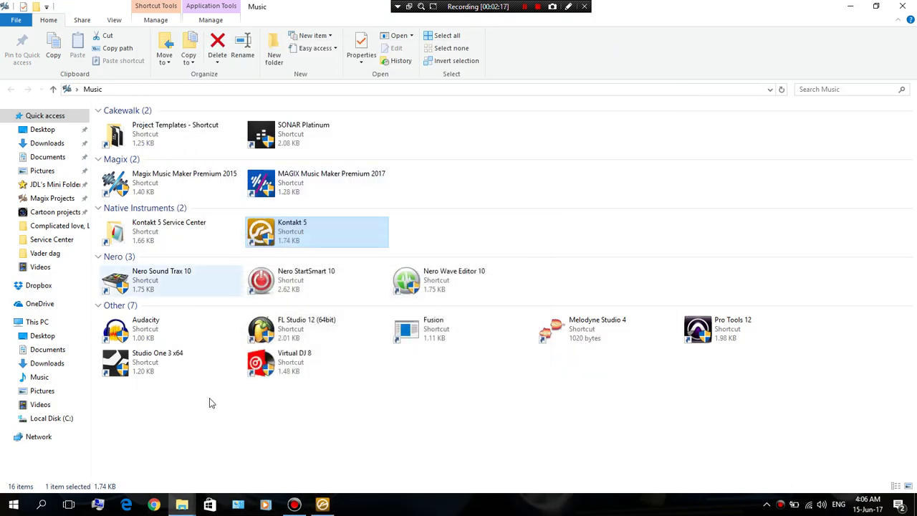
{"action": "left_click", "coordinate": [250, 435]}
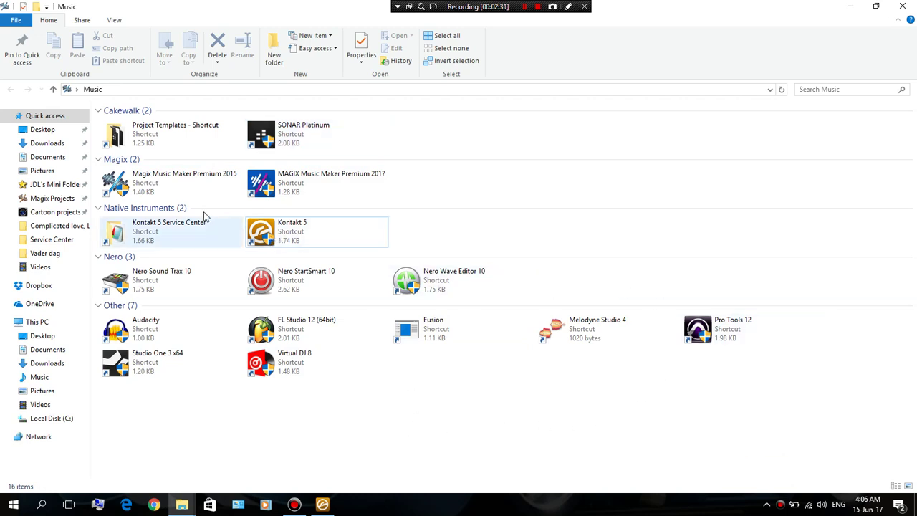
Start Music Maker Premium 2015 and put the Kontakt 5 instrument on track 1
{"action": "left_click", "coordinate": [138, 188]}
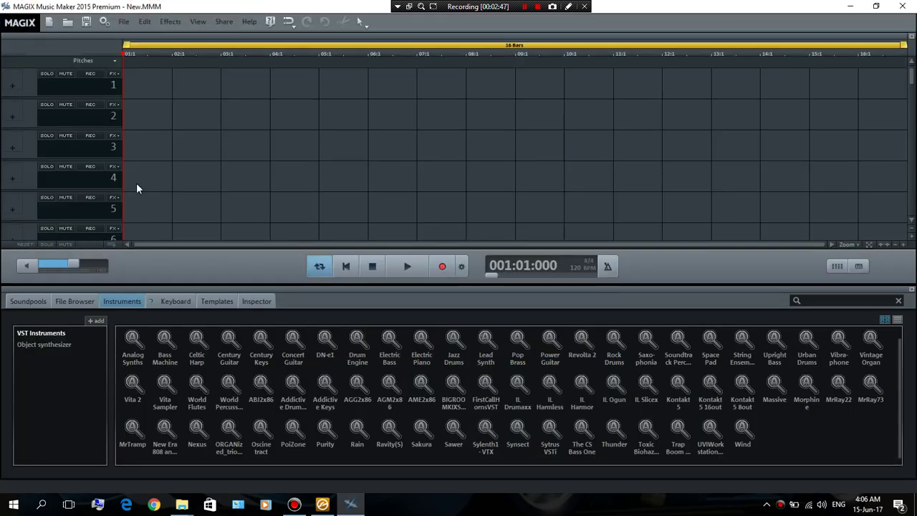
{"action": "left_click", "coordinate": [677, 383]}
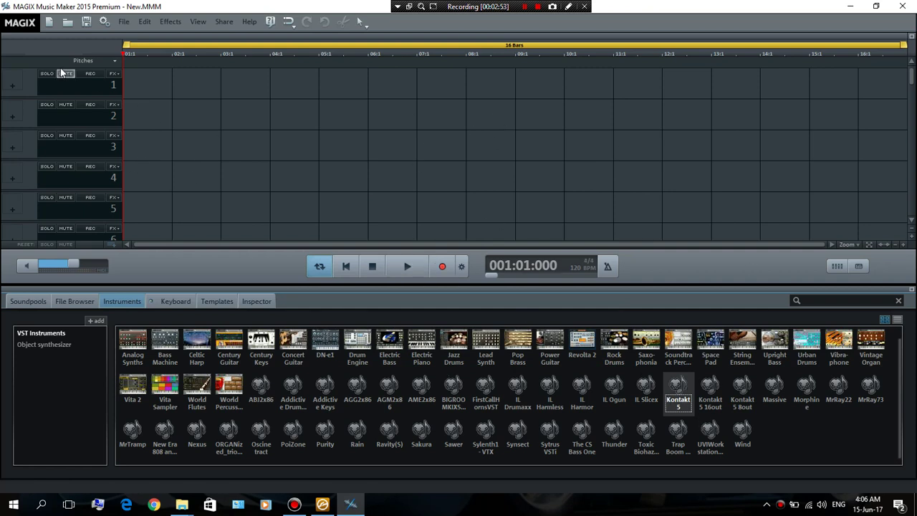
{"action": "double_click", "coordinate": [689, 398]}
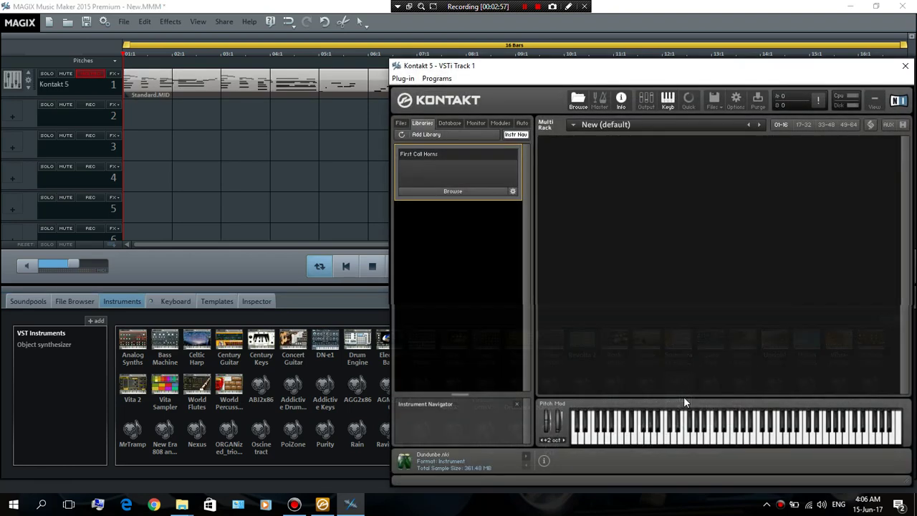
In the Kontakt plug-in, choose C:\MMM VST\KONTAKT instruments\West Africa as a library folder
{"action": "left_click_drag", "start_coordinate": [640, 65], "coordinate": [528, 55]}
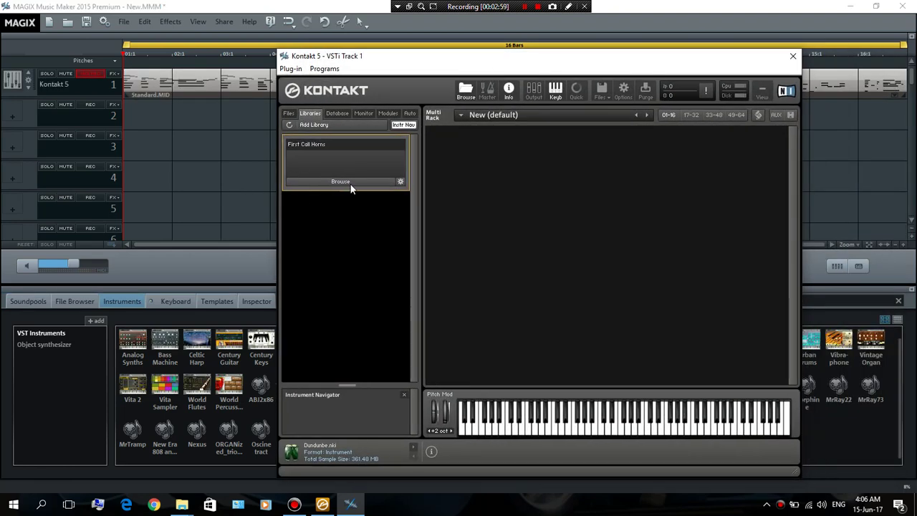
{"action": "left_click", "coordinate": [323, 124]}
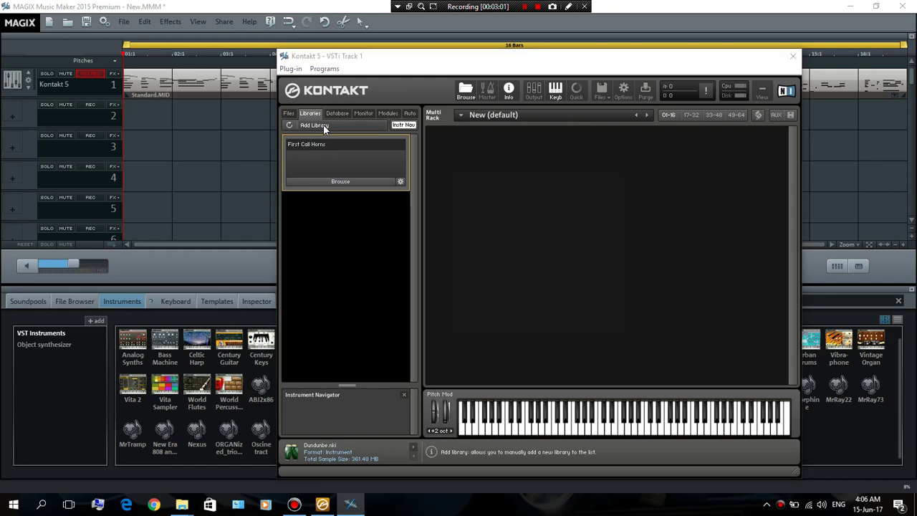
{"action": "scroll", "coordinate": [537, 273], "scroll_direction": "down", "scroll_amount": 1}
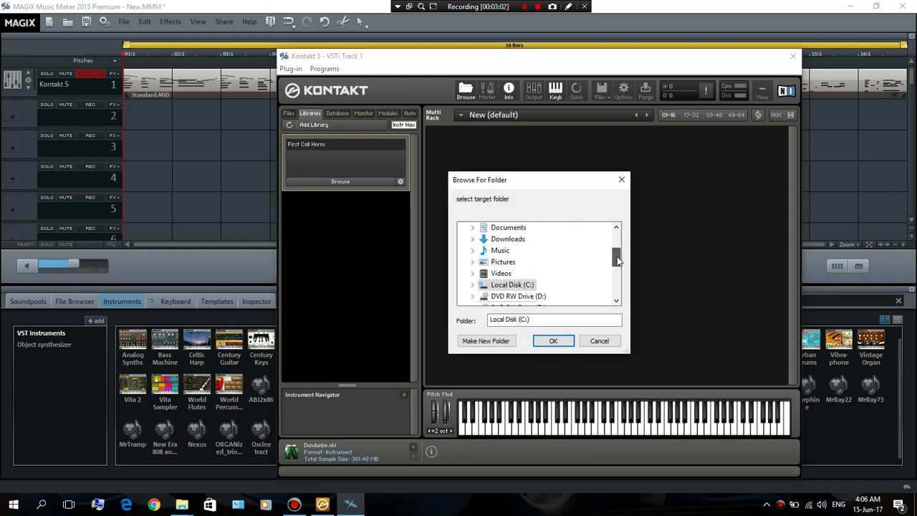
{"action": "double_click", "coordinate": [526, 287]}
{"action": "scroll", "coordinate": [528, 287], "scroll_direction": "down", "scroll_amount": 6}
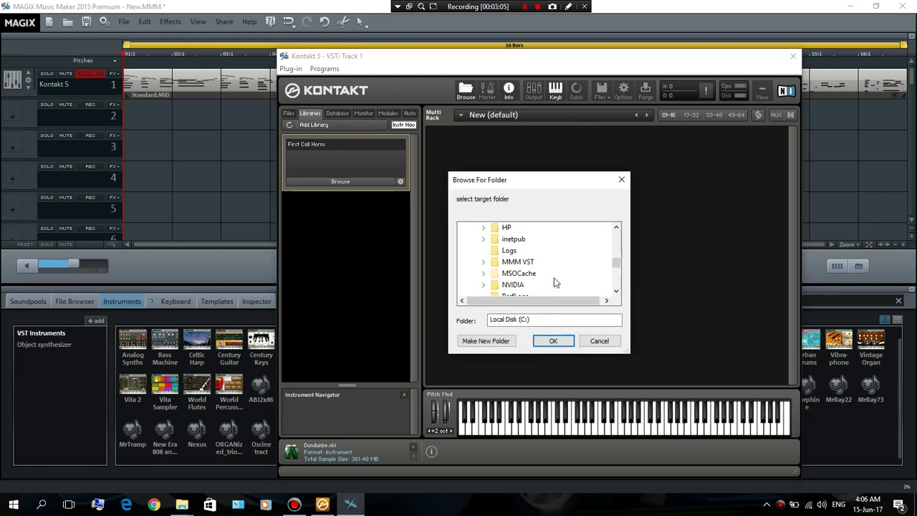
{"action": "double_click", "coordinate": [505, 262]}
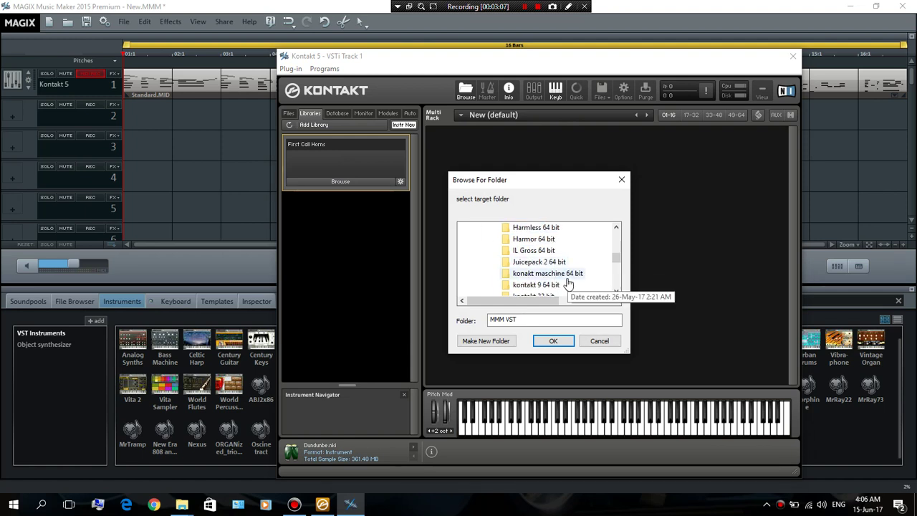
{"action": "scroll", "coordinate": [561, 279], "scroll_direction": "down", "scroll_amount": 1}
{"action": "double_click", "coordinate": [561, 277]}
{"action": "scroll", "coordinate": [559, 272], "scroll_direction": "down", "scroll_amount": 1}
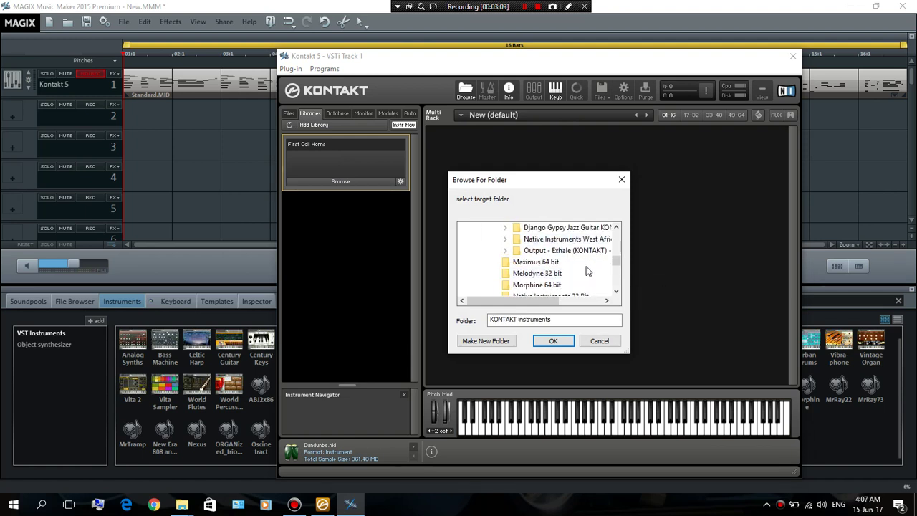
{"action": "double_click", "coordinate": [554, 240]}
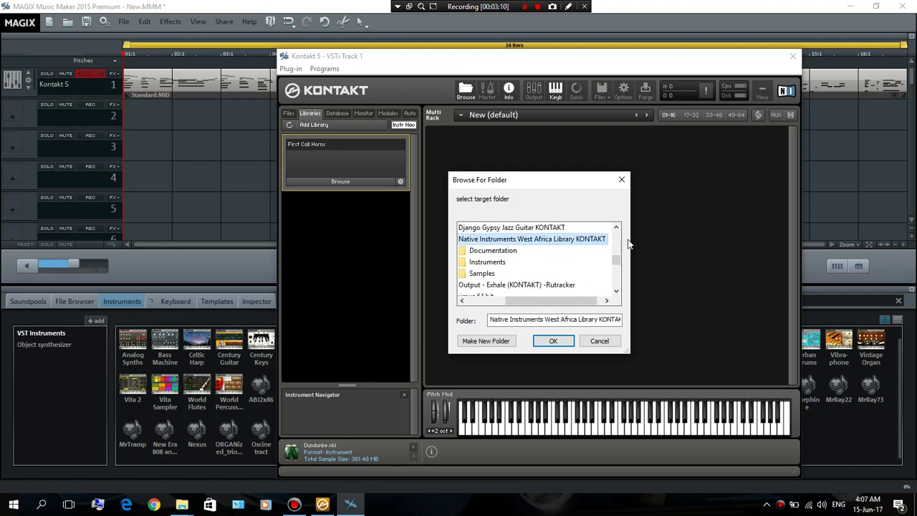
{"action": "left_click", "coordinate": [555, 341]}
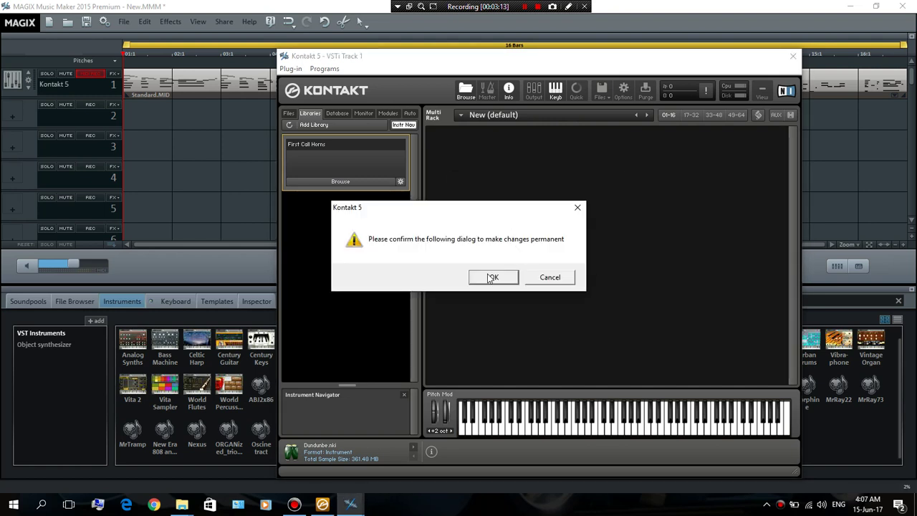
Accept the permanent change, dismiss the could-not-add error, and quit MAGIX without saving
{"action": "left_click", "coordinate": [477, 277]}
{"action": "left_click", "coordinate": [475, 274]}
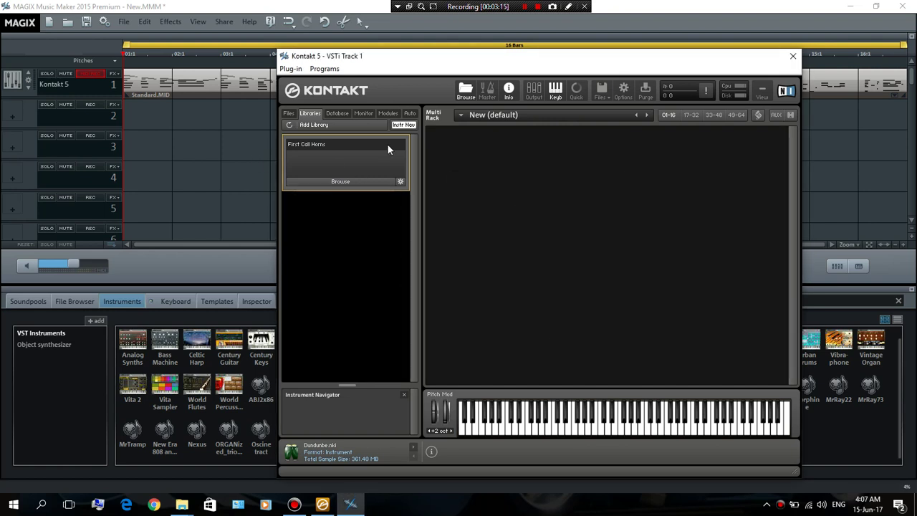
{"action": "left_click", "coordinate": [790, 55]}
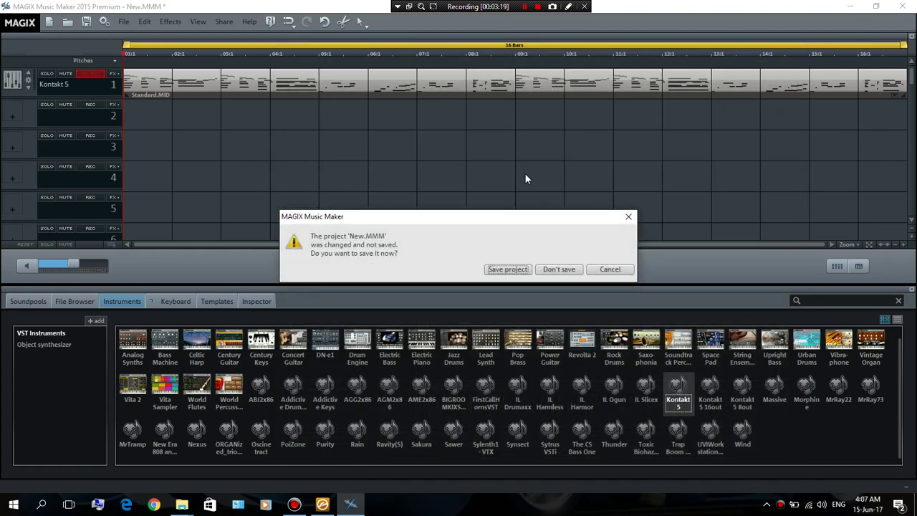
{"action": "left_click", "coordinate": [550, 269]}
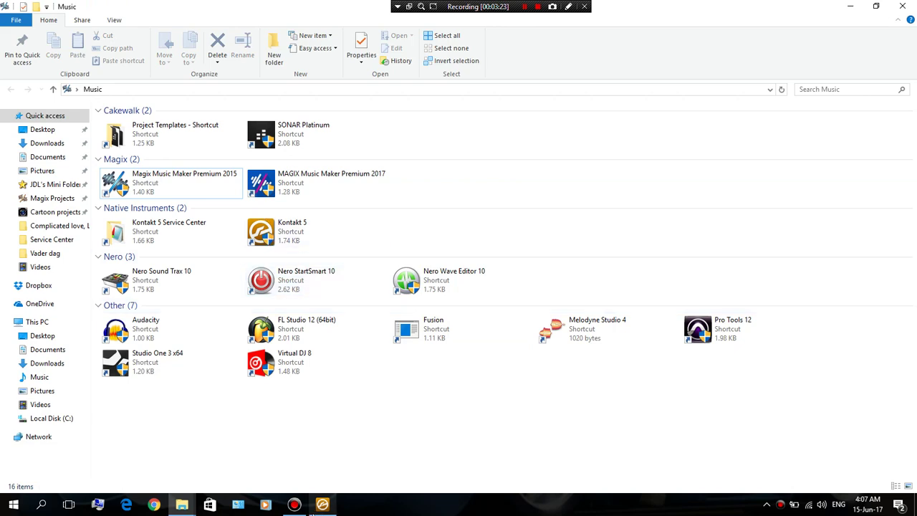
Restore standalone Kontakt 5 and add the West Africa Library folder from C:\MMM VST\KONTAKT instruments
{"action": "left_click", "coordinate": [321, 504]}
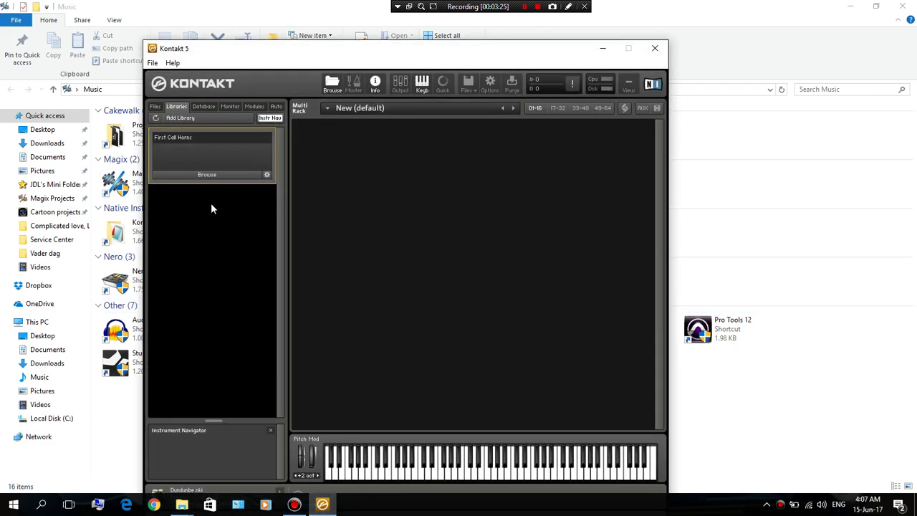
{"action": "left_click", "coordinate": [205, 119]}
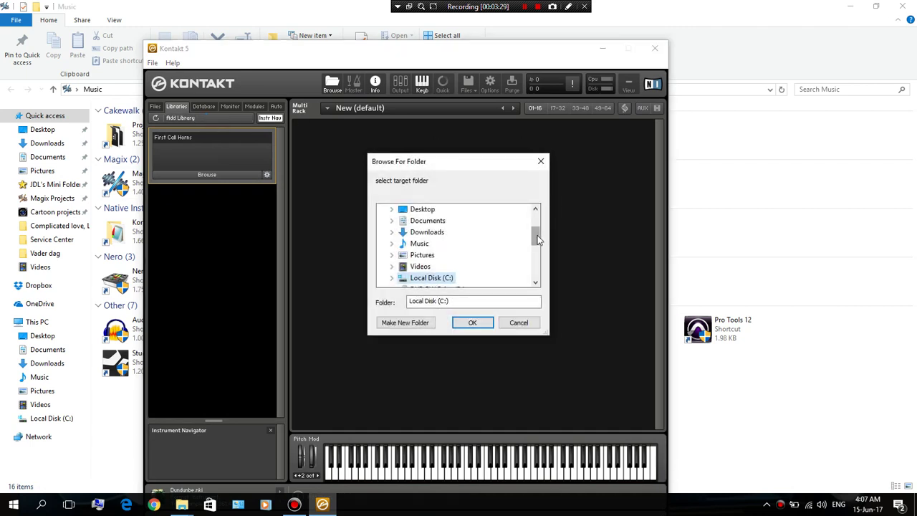
{"action": "scroll", "coordinate": [430, 258], "scroll_direction": "down", "scroll_amount": 1}
{"action": "double_click", "coordinate": [425, 246]}
{"action": "scroll", "coordinate": [510, 255], "scroll_direction": "down", "scroll_amount": 2}
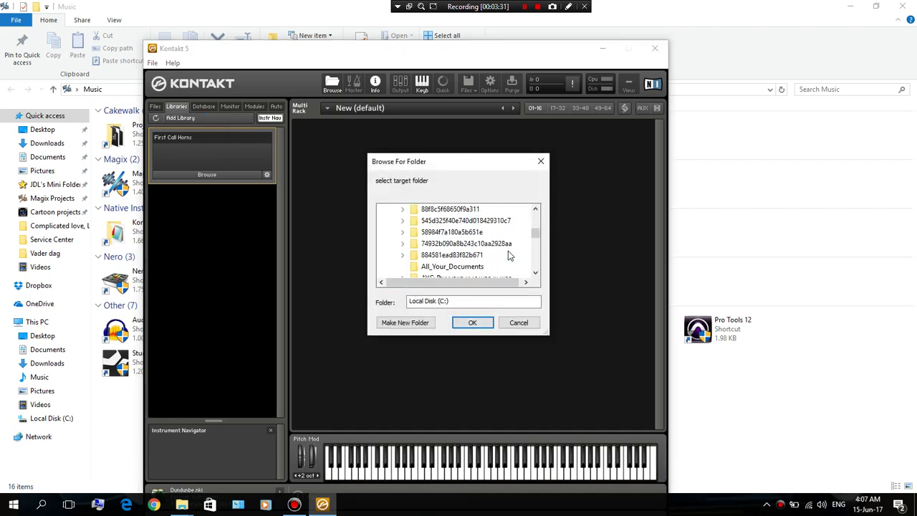
{"action": "scroll", "coordinate": [510, 254], "scroll_direction": "down", "scroll_amount": 5}
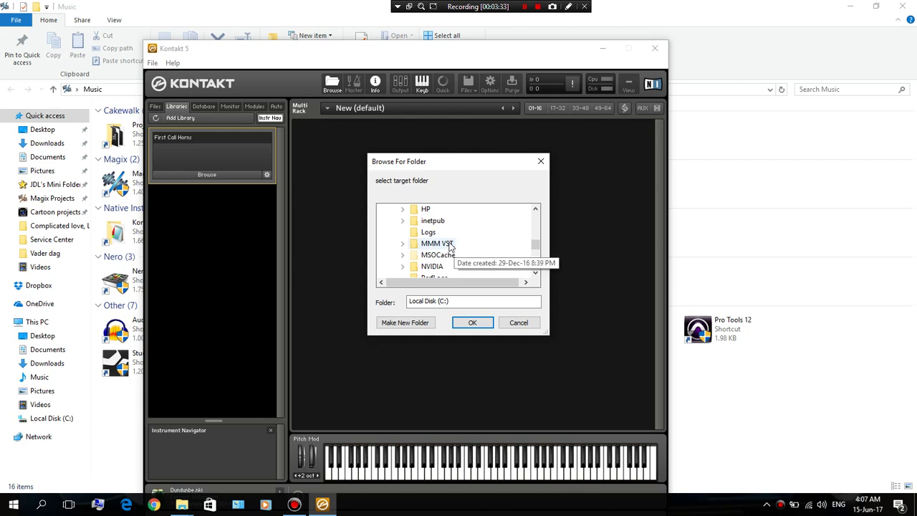
{"action": "double_click", "coordinate": [451, 246]}
{"action": "scroll", "coordinate": [494, 239], "scroll_direction": "down", "scroll_amount": 2}
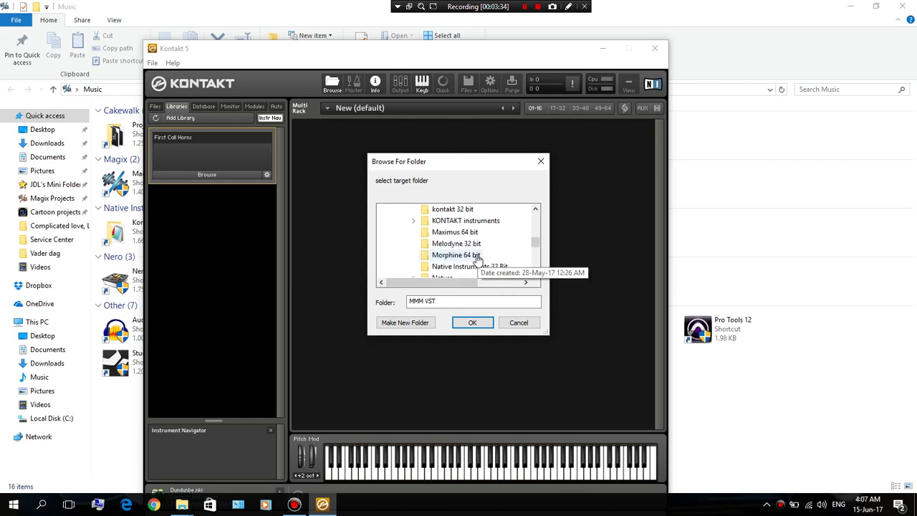
{"action": "double_click", "coordinate": [465, 221]}
{"action": "double_click", "coordinate": [472, 244]}
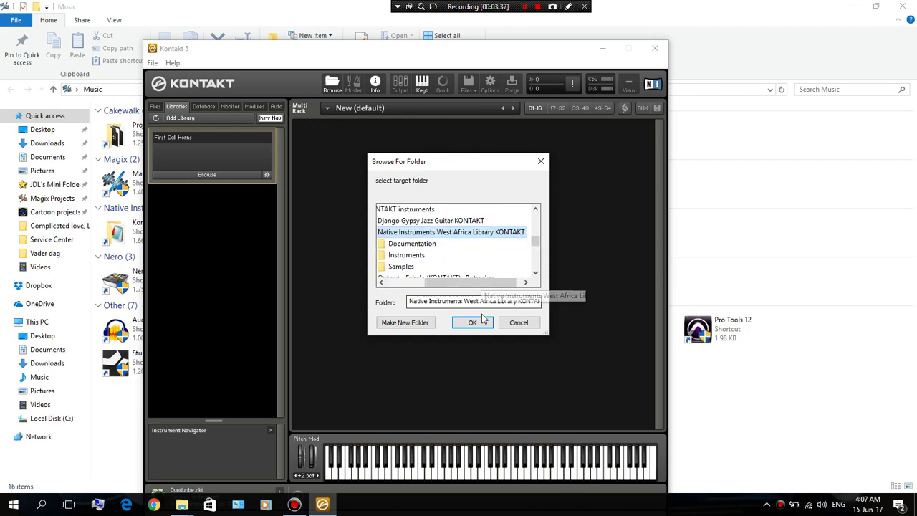
{"action": "left_click", "coordinate": [472, 322]}
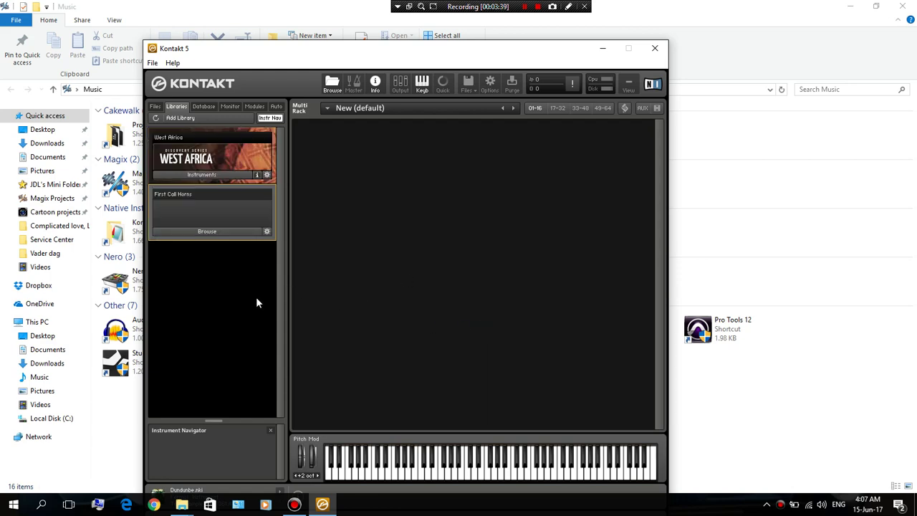
Minimize Kontakt, close the Music folder, and rename sc3.tmp to sc3.xml, confirming the extension change
{"action": "left_click", "coordinate": [600, 50]}
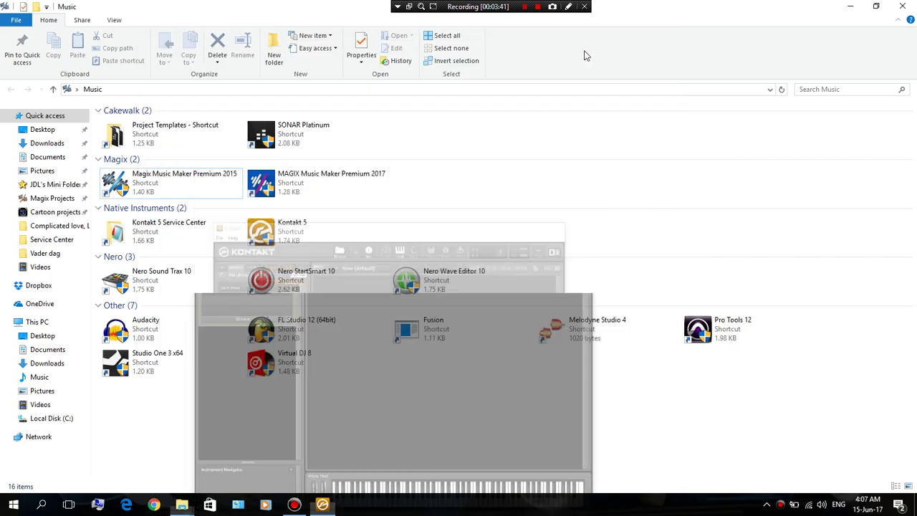
{"action": "left_click", "coordinate": [904, 7]}
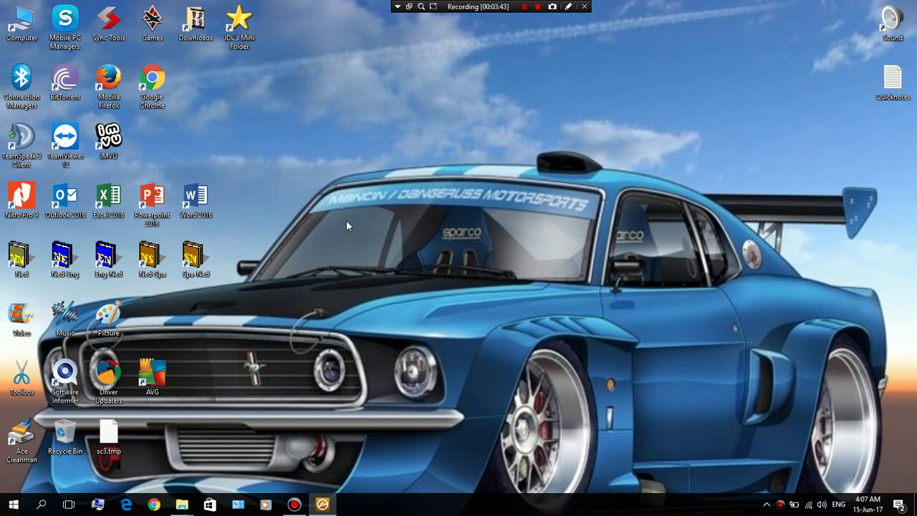
{"action": "left_click", "coordinate": [109, 447]}
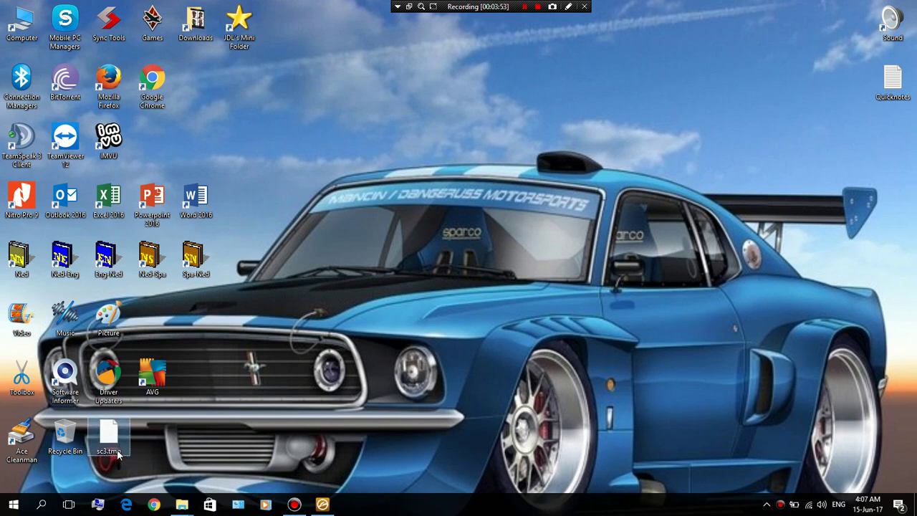
{"action": "left_click", "coordinate": [120, 453]}
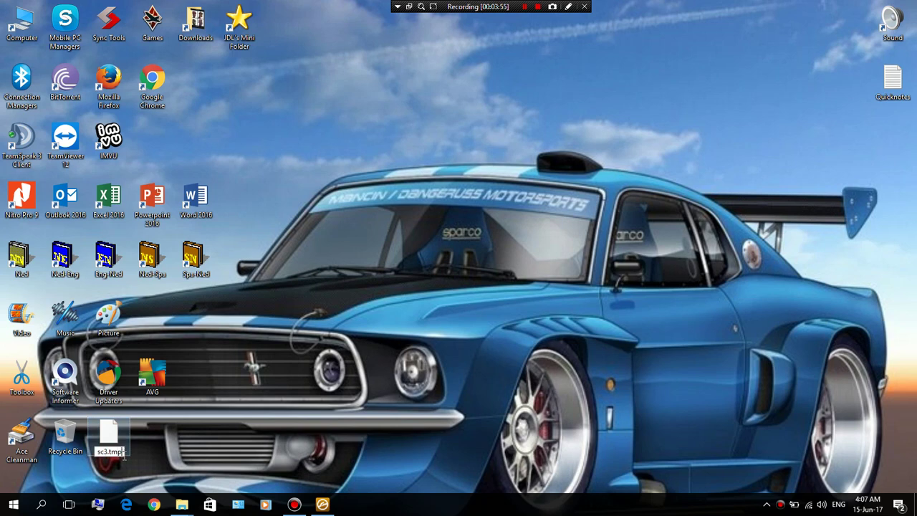
{"action": "key", "text": "BackSpace"}
{"action": "key", "text": "BackSpace"}
{"action": "key", "text": "BackSpace"}
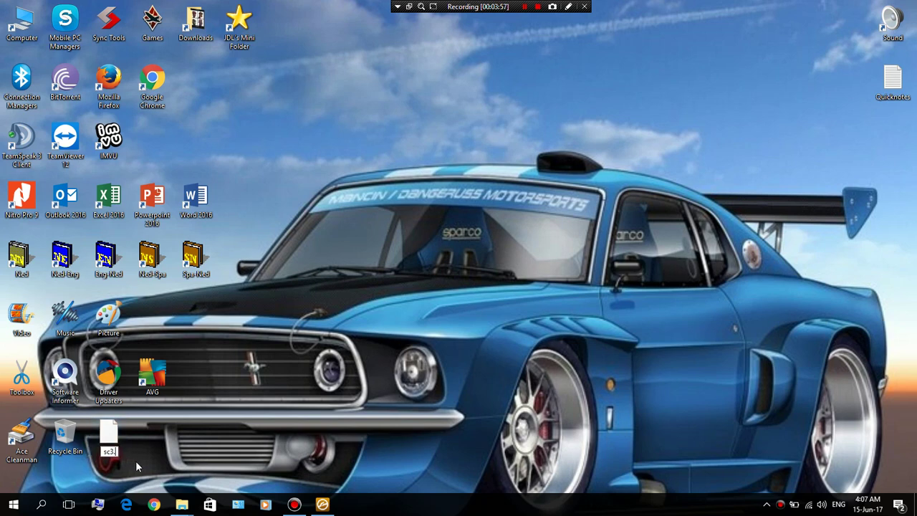
{"action": "type", "text": "xml"}
{"action": "key", "text": "Return"}
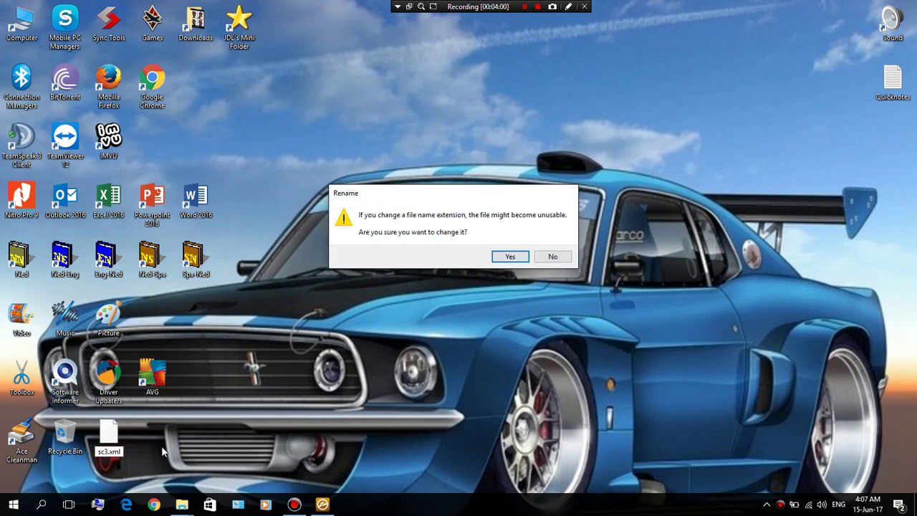
{"action": "left_click", "coordinate": [516, 260]}
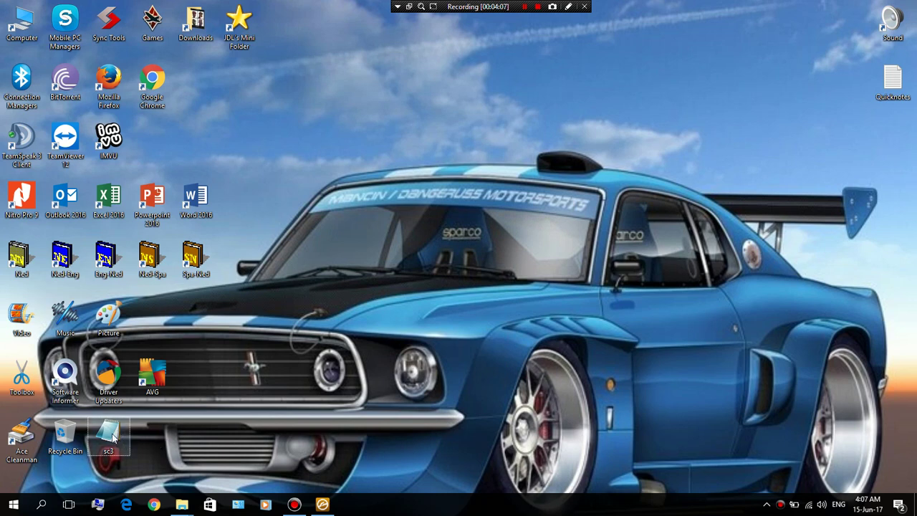
Rename the desktop sc3 XML file to 'West Africa'
{"action": "mouse_move", "coordinate": [110, 435]}
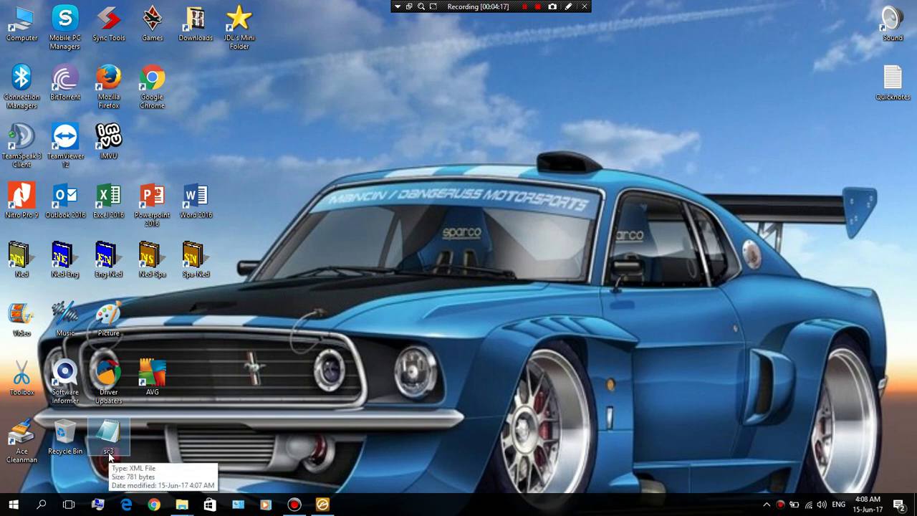
{"action": "key", "text": "F2"}
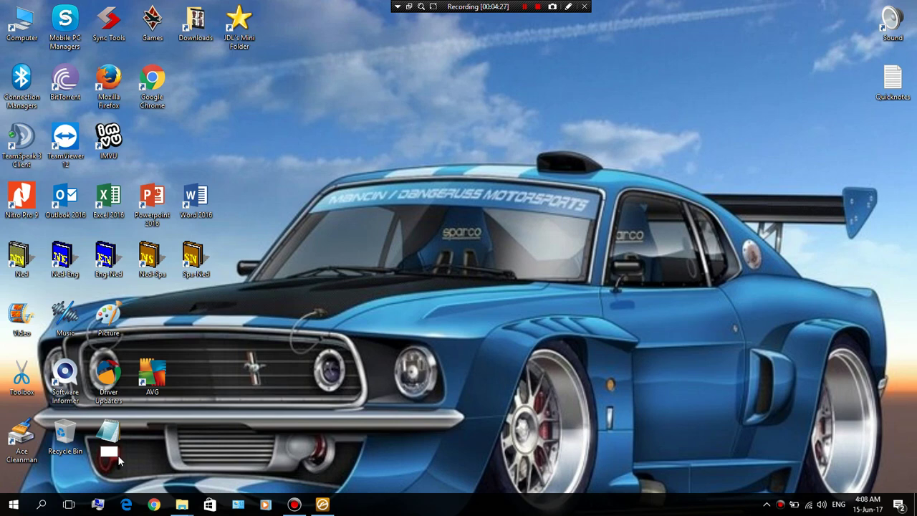
{"action": "type", "text": "st-"}
{"action": "type", "text": "Afric"}
{"action": "type", "text": "a"}
{"action": "key", "text": "Return"}
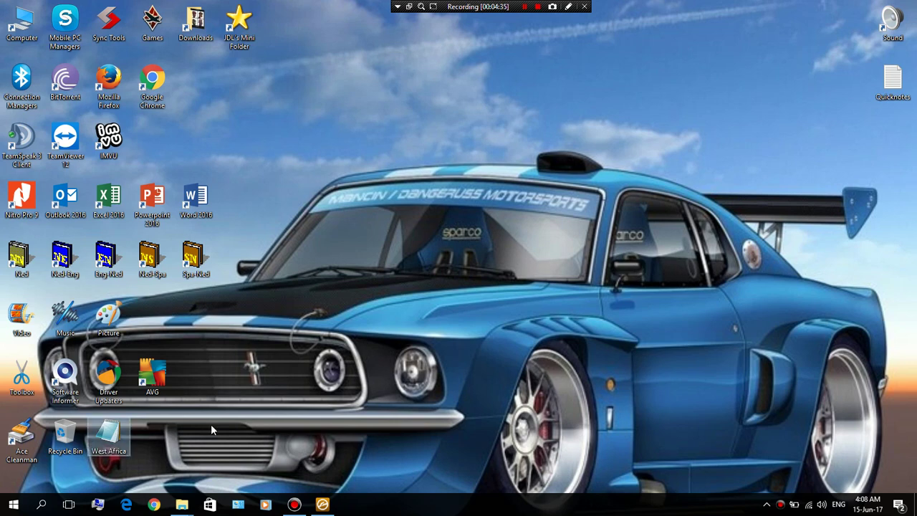
Move the West Africa file into C:\Program Files\Common Files\Native Instruments\Service Center
{"action": "right_click", "coordinate": [109, 444]}
{"action": "left_click", "coordinate": [130, 354]}
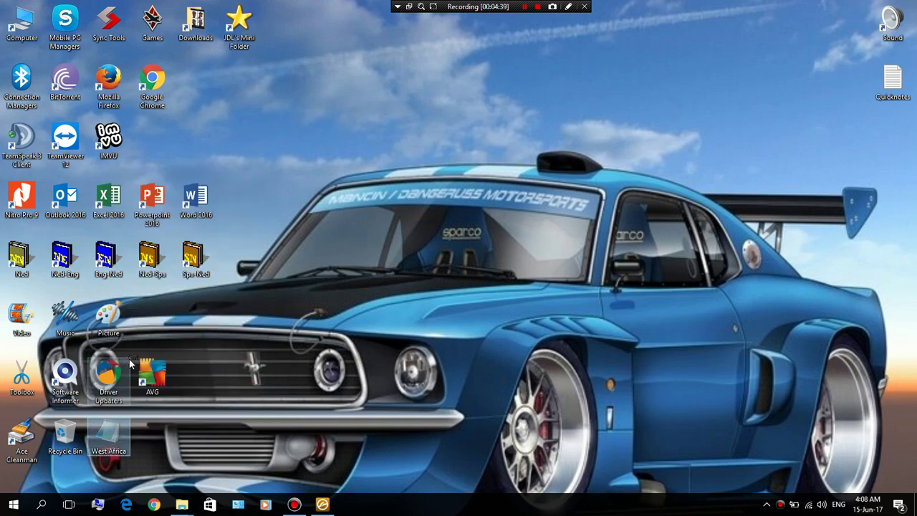
{"action": "double_click", "coordinate": [21, 27]}
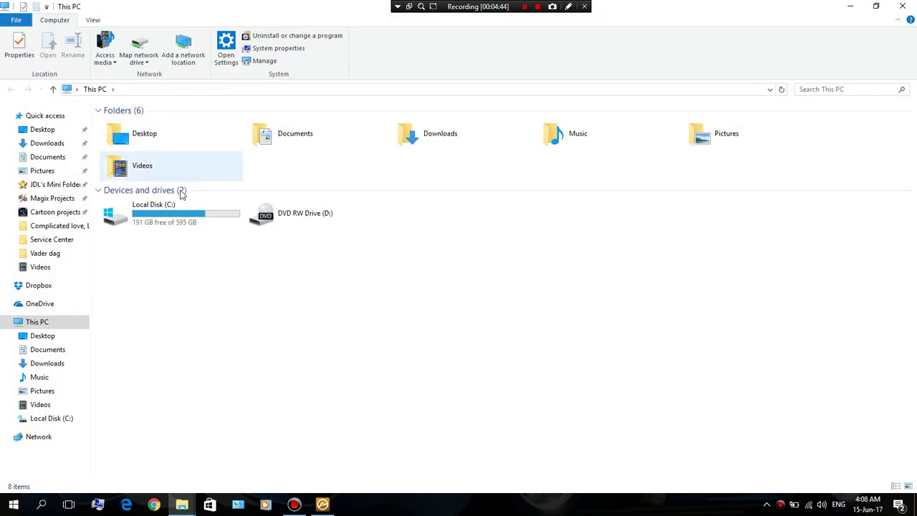
{"action": "double_click", "coordinate": [174, 207]}
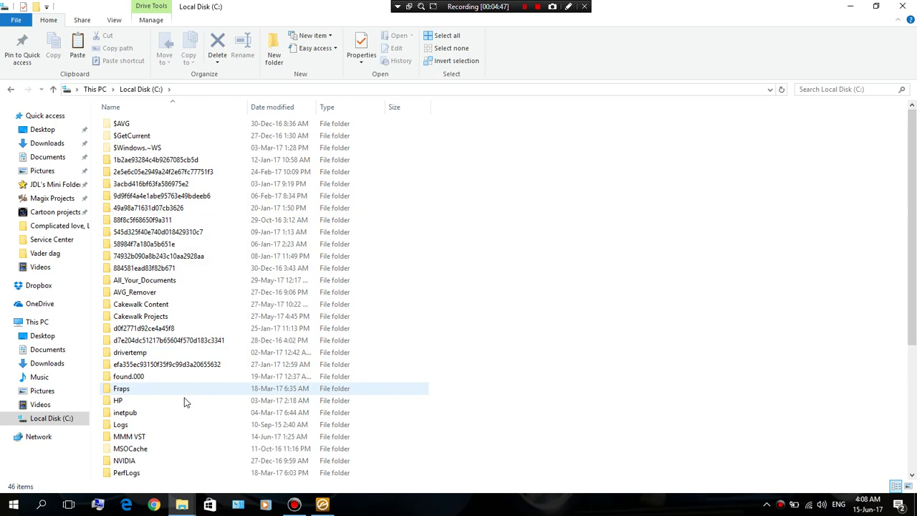
{"action": "scroll", "coordinate": [187, 400], "scroll_direction": "down", "scroll_amount": 2}
{"action": "double_click", "coordinate": [159, 413]}
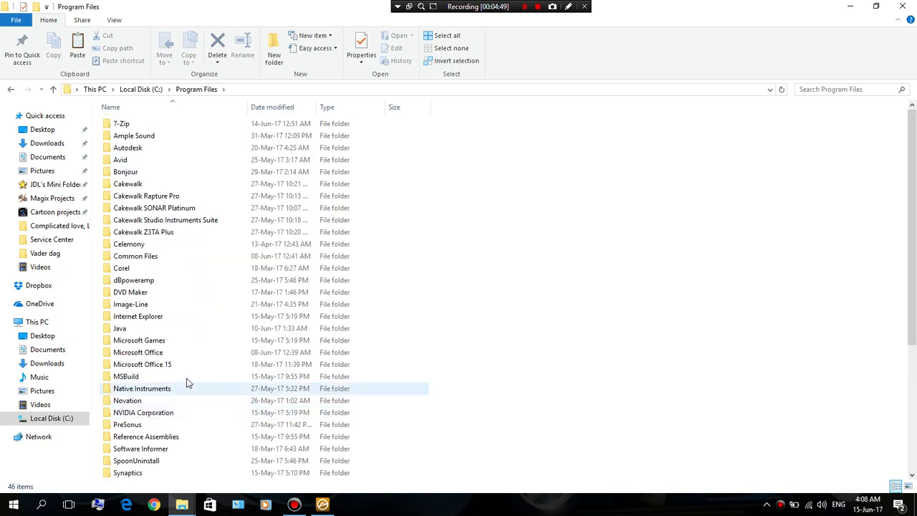
{"action": "double_click", "coordinate": [138, 257]}
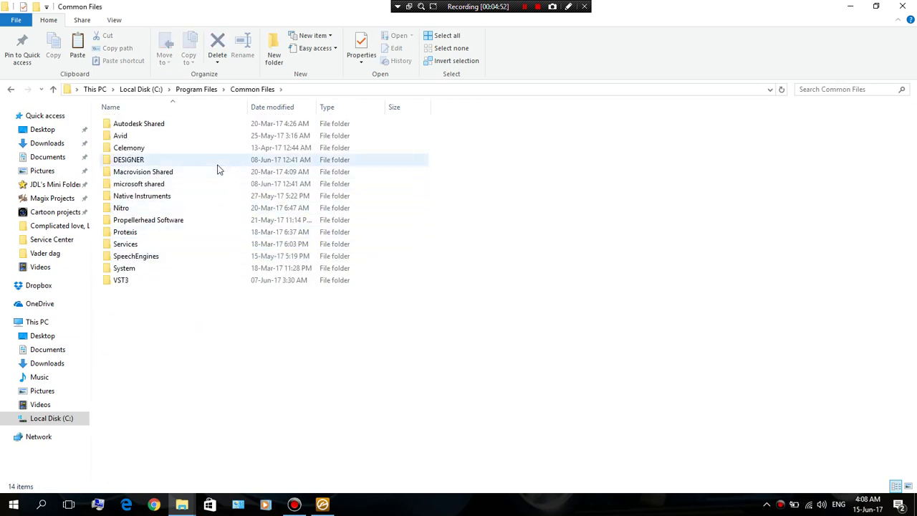
{"action": "double_click", "coordinate": [154, 196]}
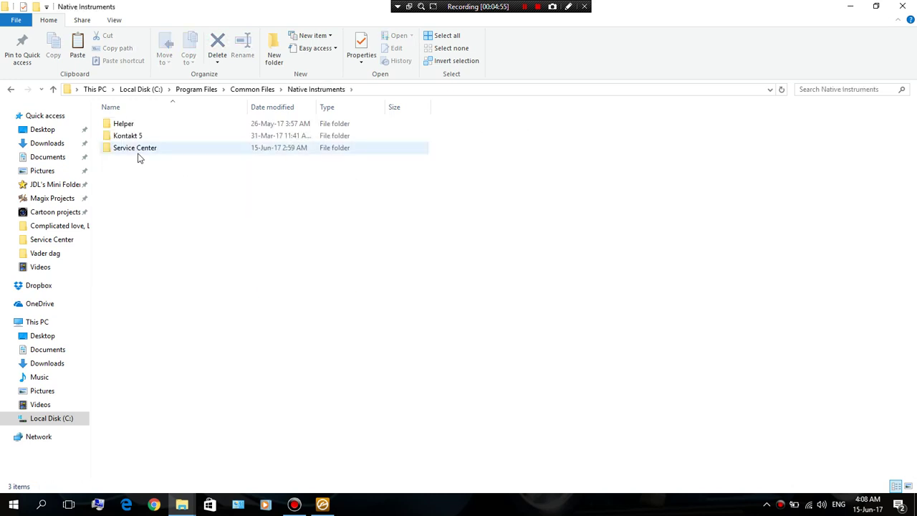
{"action": "double_click", "coordinate": [141, 154]}
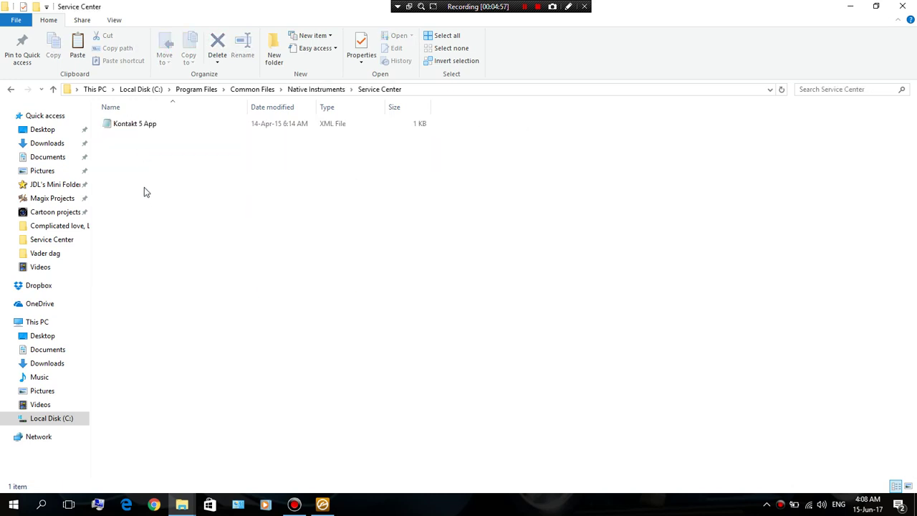
{"action": "right_click", "coordinate": [144, 187]}
{"action": "left_click", "coordinate": [177, 267]}
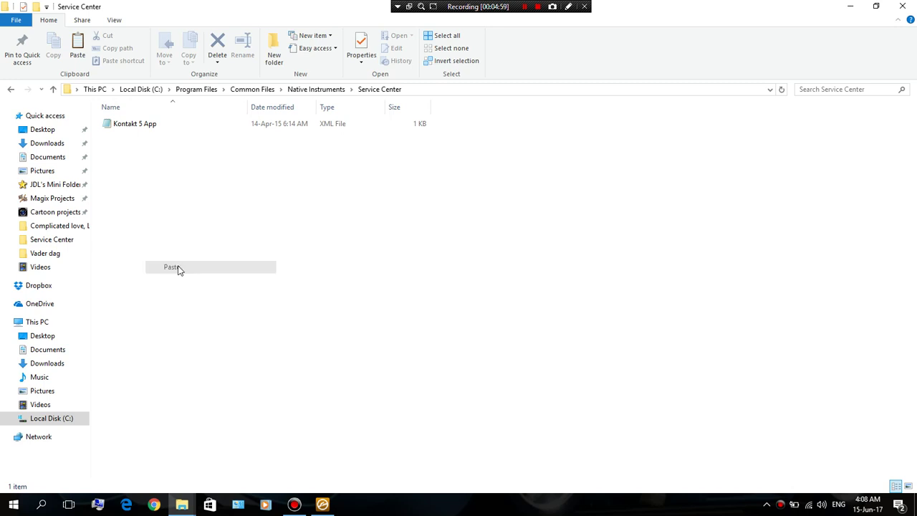
Send the Service Center folder to the desktop as a shortcut
{"action": "left_click", "coordinate": [10, 95]}
{"action": "left_click", "coordinate": [191, 230]}
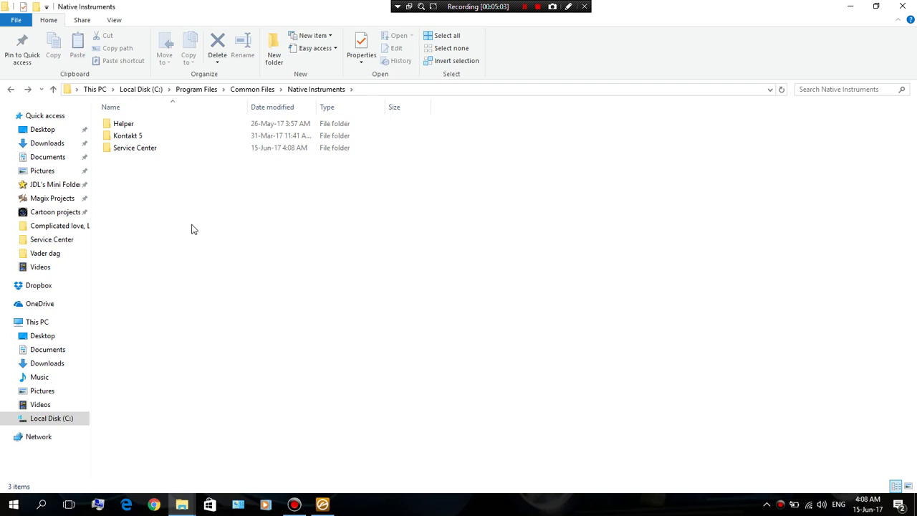
{"action": "right_click", "coordinate": [151, 149]}
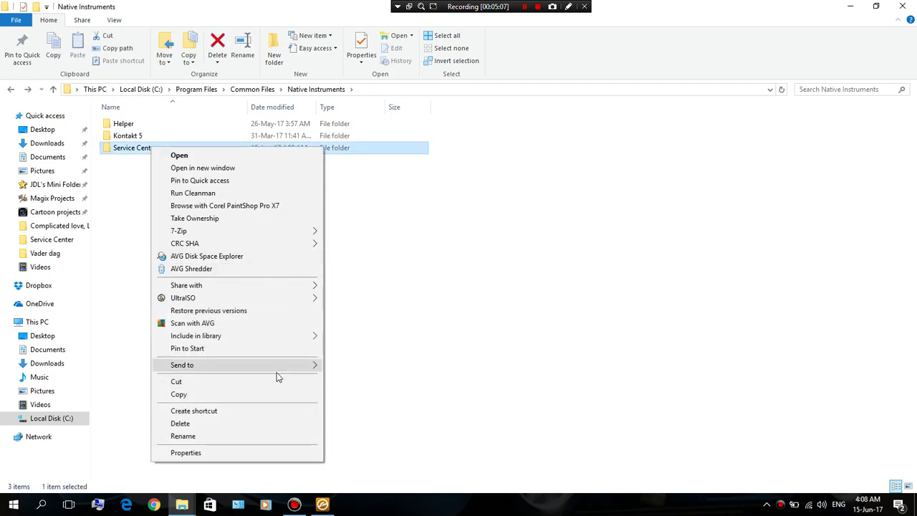
{"action": "mouse_move", "coordinate": [314, 366]}
{"action": "left_click", "coordinate": [382, 378]}
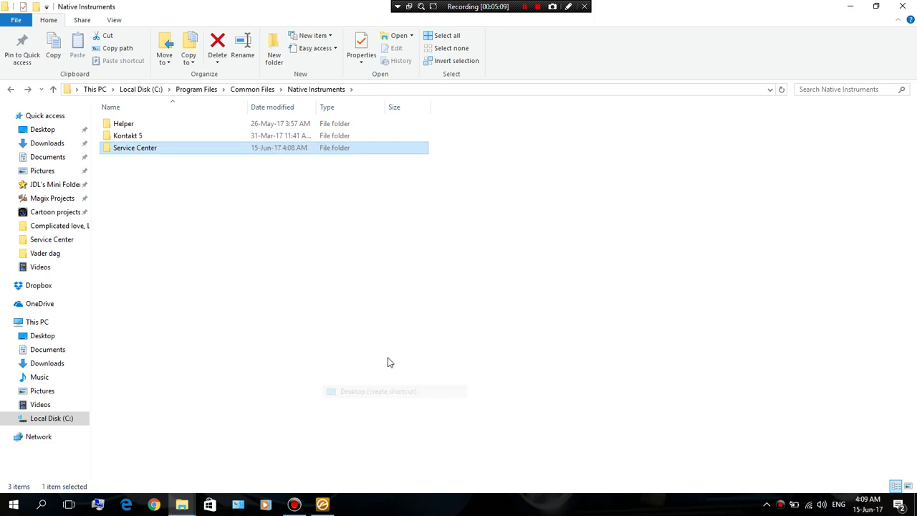
{"action": "left_click", "coordinate": [848, 7]}
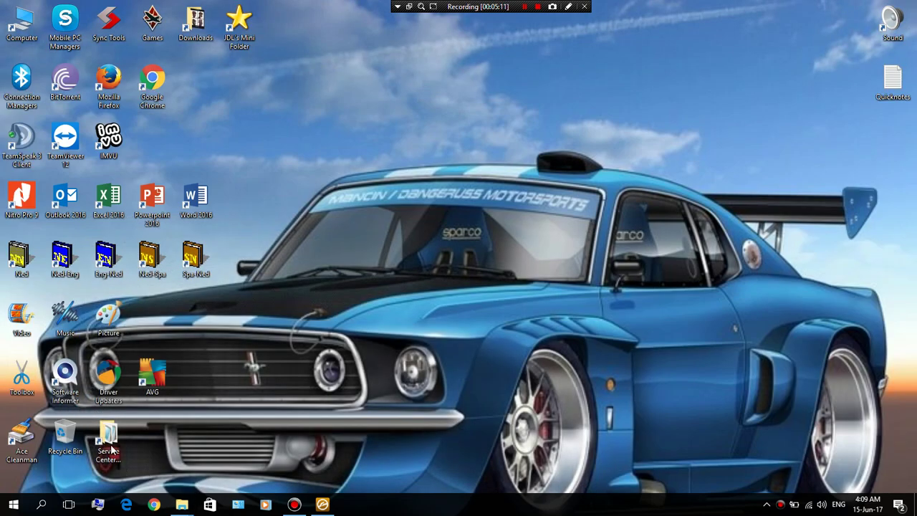
Open Service Center from the new desktop shortcut to check it, then close the window
{"action": "double_click", "coordinate": [109, 436]}
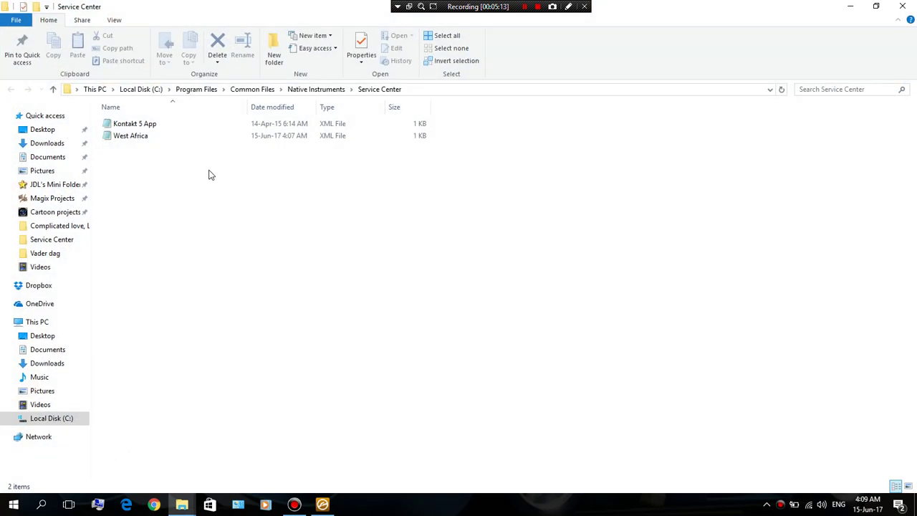
{"action": "right_click", "coordinate": [229, 214]}
{"action": "left_click", "coordinate": [178, 197]}
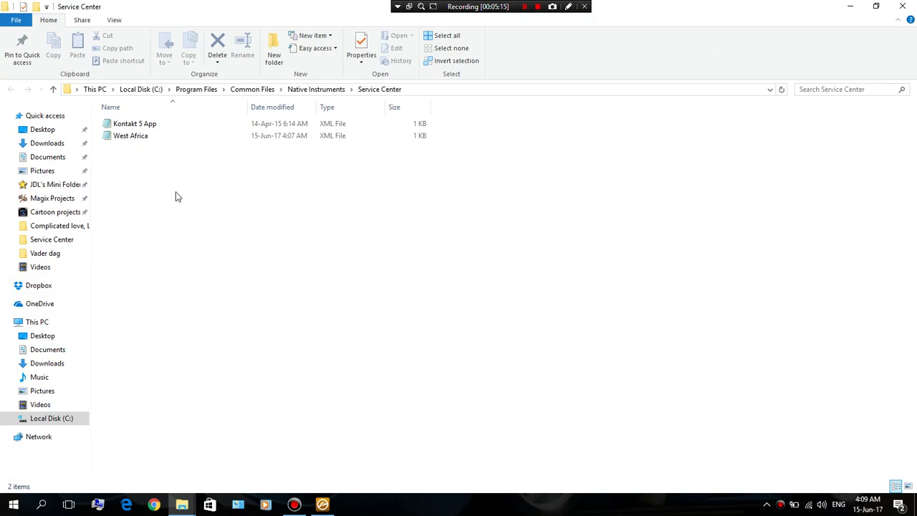
{"action": "left_click", "coordinate": [899, 6]}
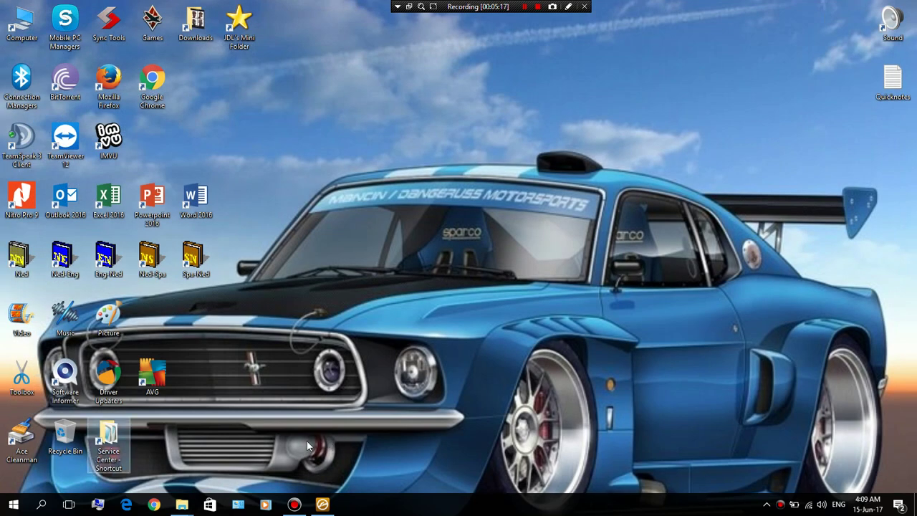
Close Kontakt 5 and relaunch it from the Music folder shortcut, confirming West Africa above First Call Horns
{"action": "left_click", "coordinate": [322, 504]}
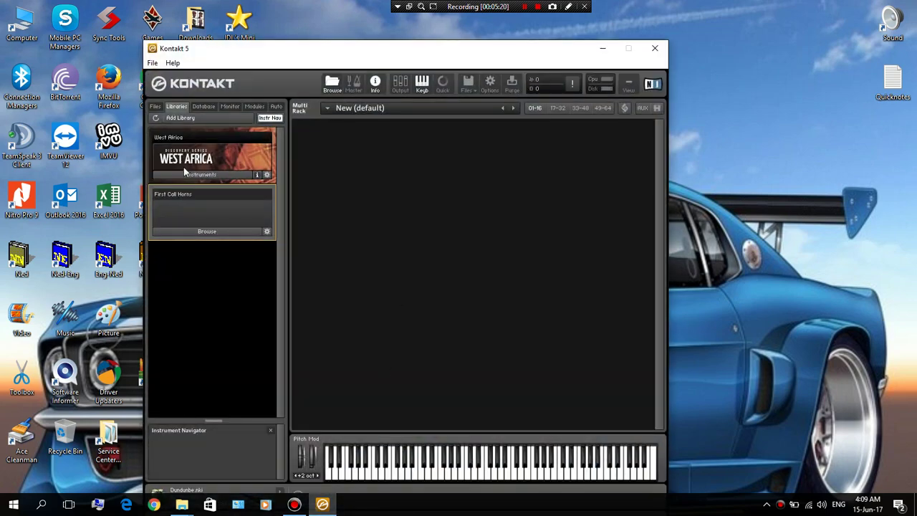
{"action": "left_click", "coordinate": [656, 48]}
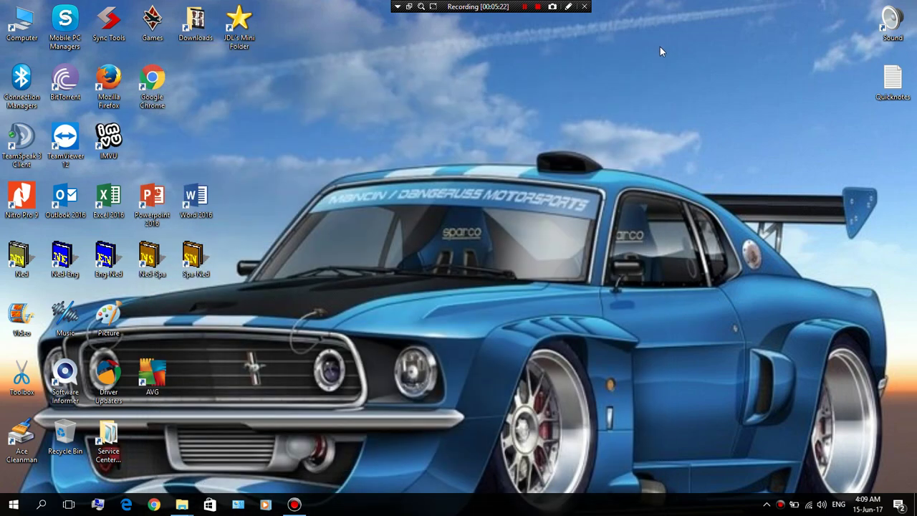
{"action": "double_click", "coordinate": [64, 323]}
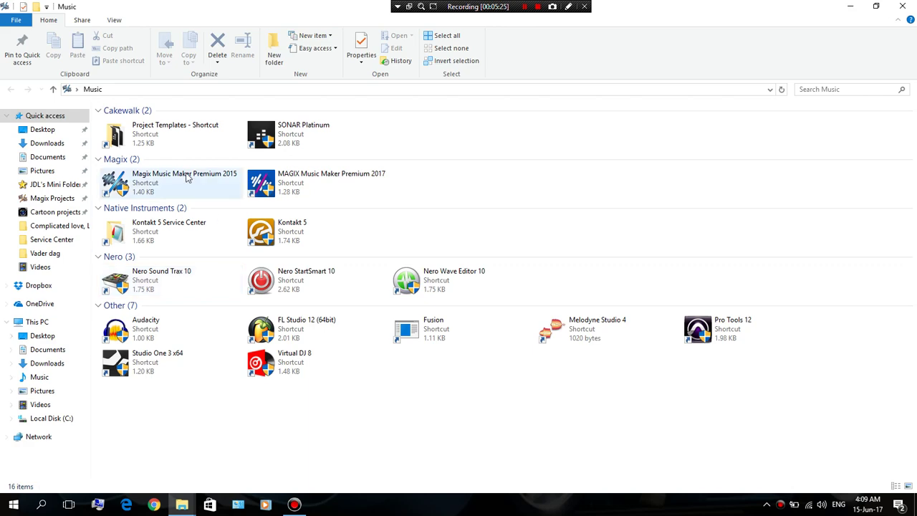
{"action": "double_click", "coordinate": [269, 233]}
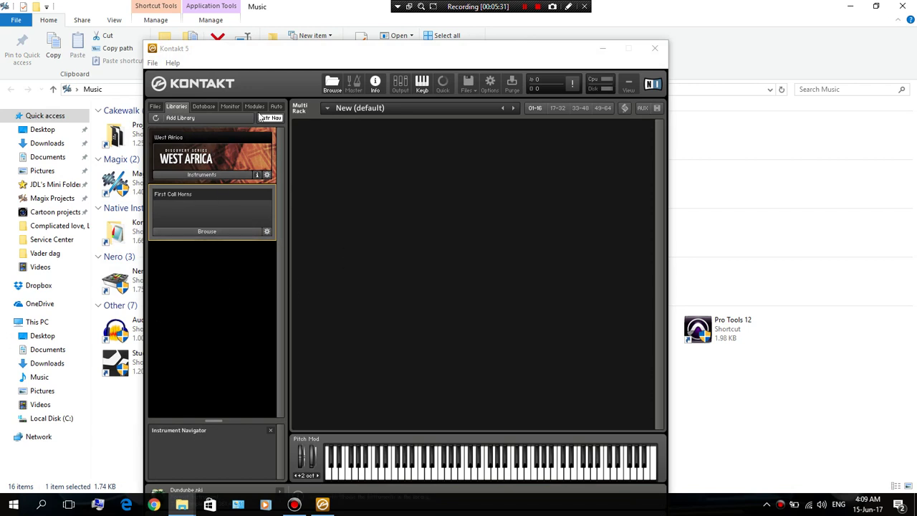
{"action": "left_click", "coordinate": [242, 280]}
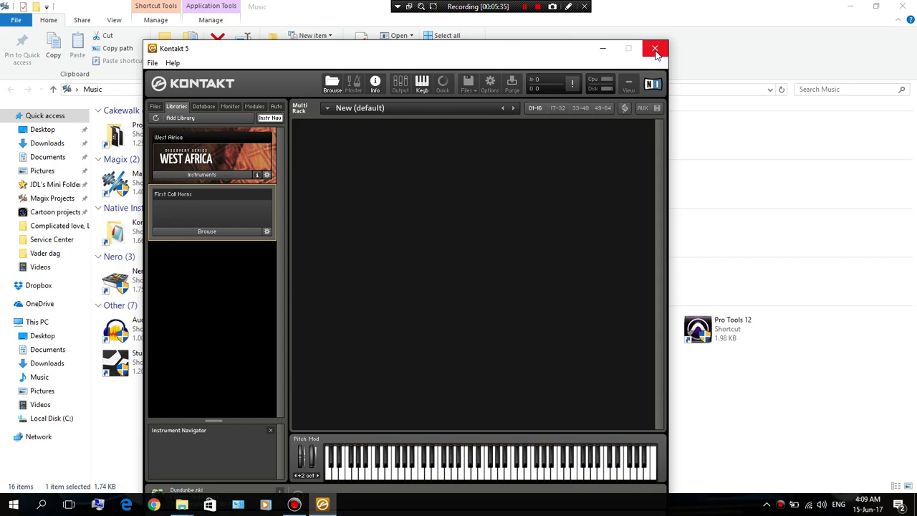
In Add Library's folder browser, navigate to C:\MMM VST\KONTAKT instruments
{"action": "left_click", "coordinate": [180, 118]}
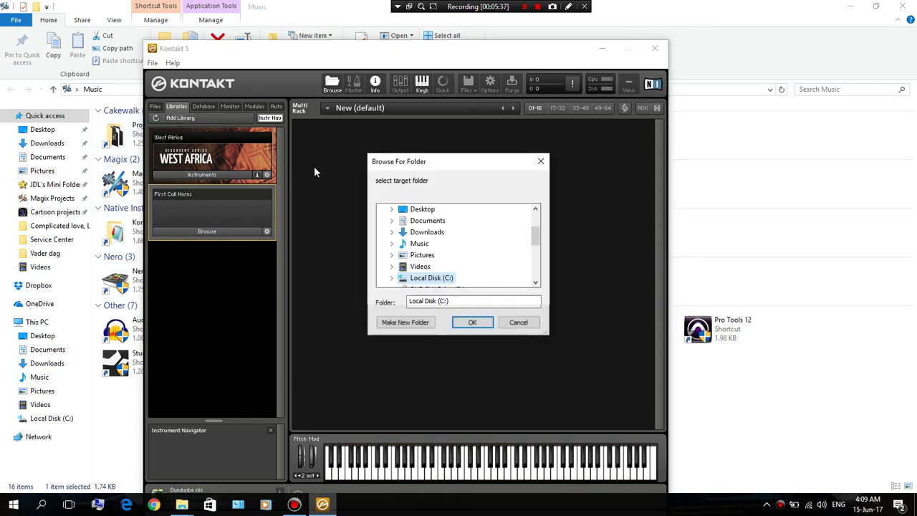
{"action": "left_click_drag", "start_coordinate": [533, 236], "coordinate": [533, 247]}
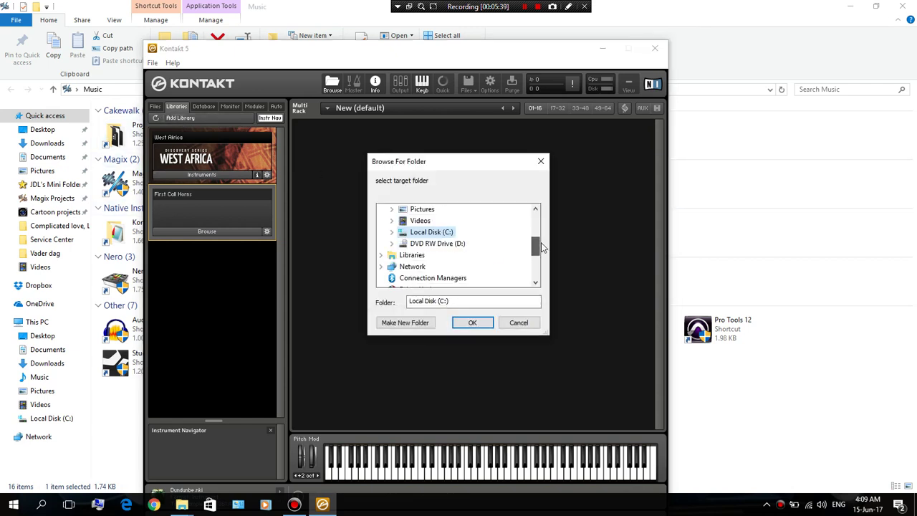
{"action": "double_click", "coordinate": [427, 238]}
{"action": "scroll", "coordinate": [444, 230], "scroll_direction": "down", "scroll_amount": 4}
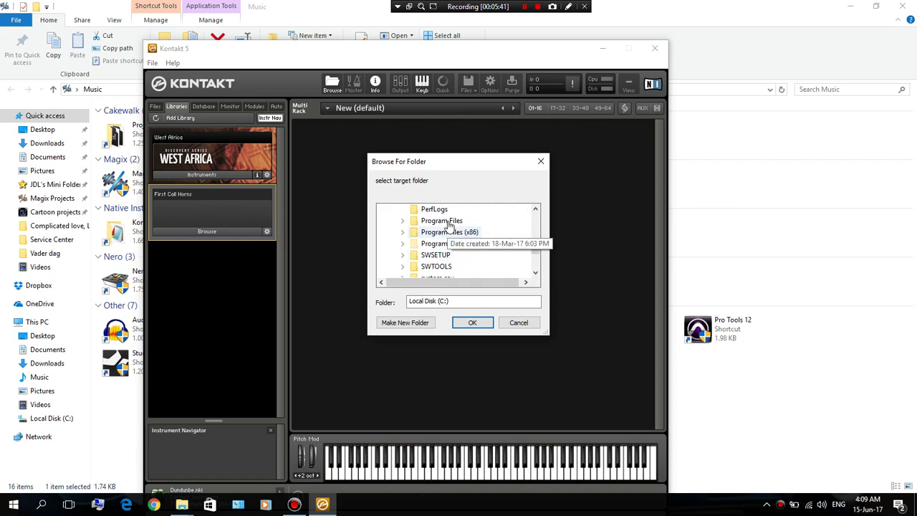
{"action": "scroll", "coordinate": [450, 226], "scroll_direction": "up", "scroll_amount": 1}
{"action": "double_click", "coordinate": [434, 208]}
{"action": "scroll", "coordinate": [505, 250], "scroll_direction": "down", "scroll_amount": 3}
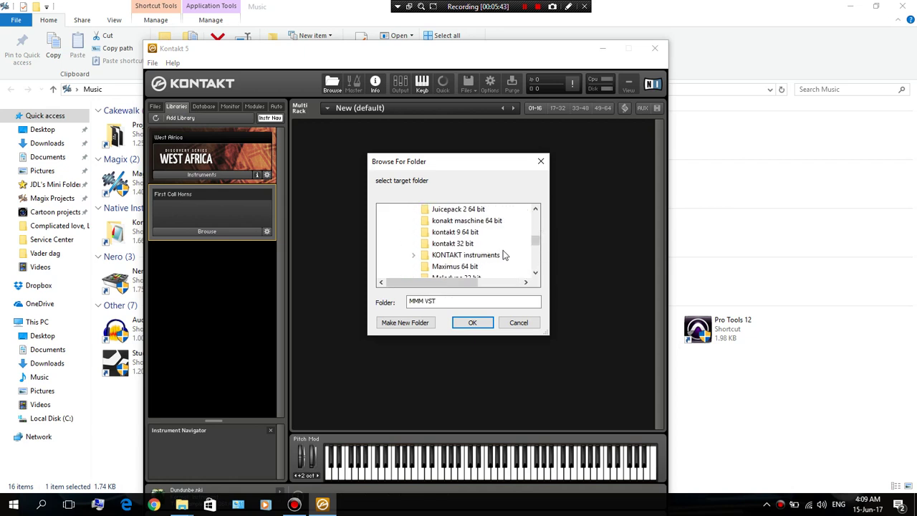
{"action": "double_click", "coordinate": [477, 255]}
Select the Output - Exhale folder to add the Exhale library, then minimize Kontakt and Explorer
{"action": "scroll", "coordinate": [501, 267], "scroll_direction": "down", "scroll_amount": 2}
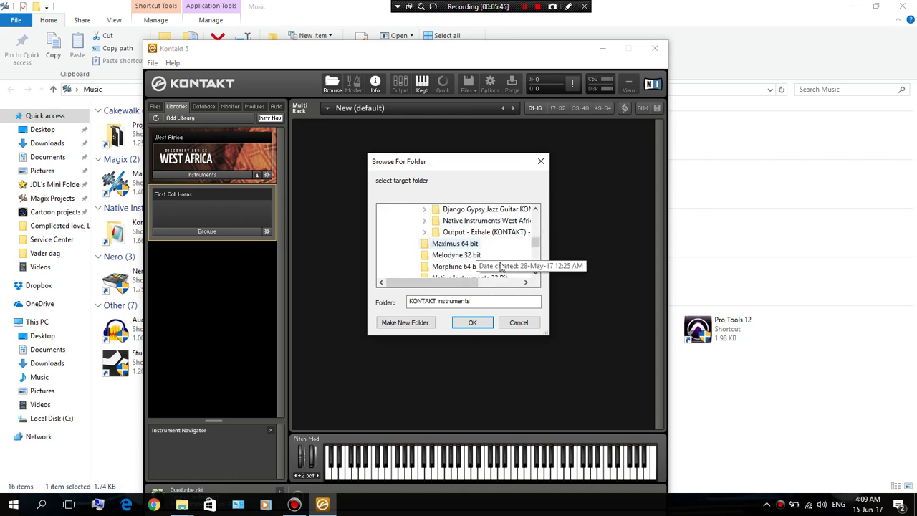
{"action": "double_click", "coordinate": [485, 232]}
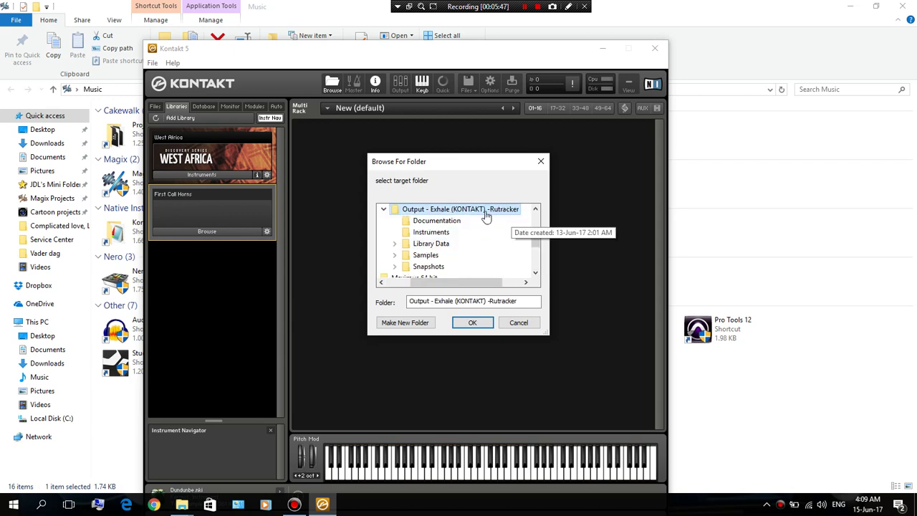
{"action": "left_click", "coordinate": [478, 322]}
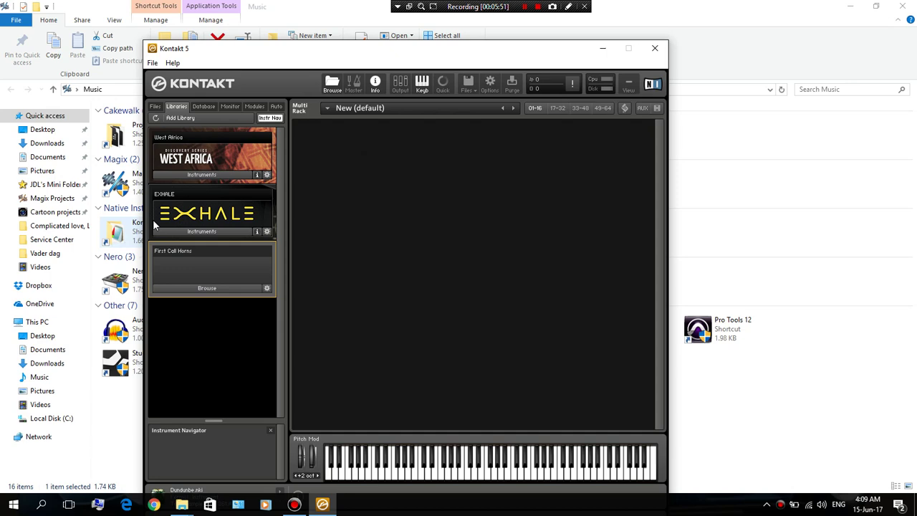
{"action": "left_click", "coordinate": [601, 51]}
{"action": "left_click", "coordinate": [855, 6]}
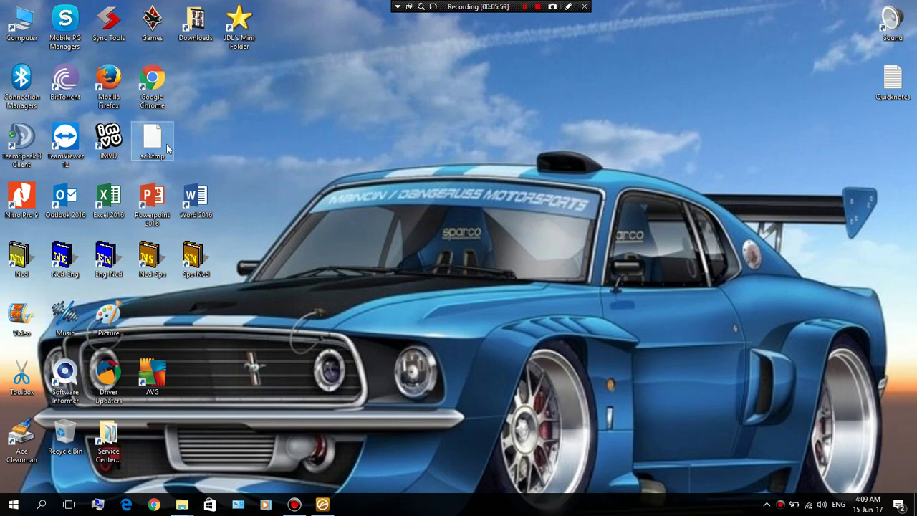
Rename the desktop file sc3.tmp to sc3.xml, then to Output Exhale
{"action": "left_click", "coordinate": [151, 160]}
{"action": "key", "text": "F2"}
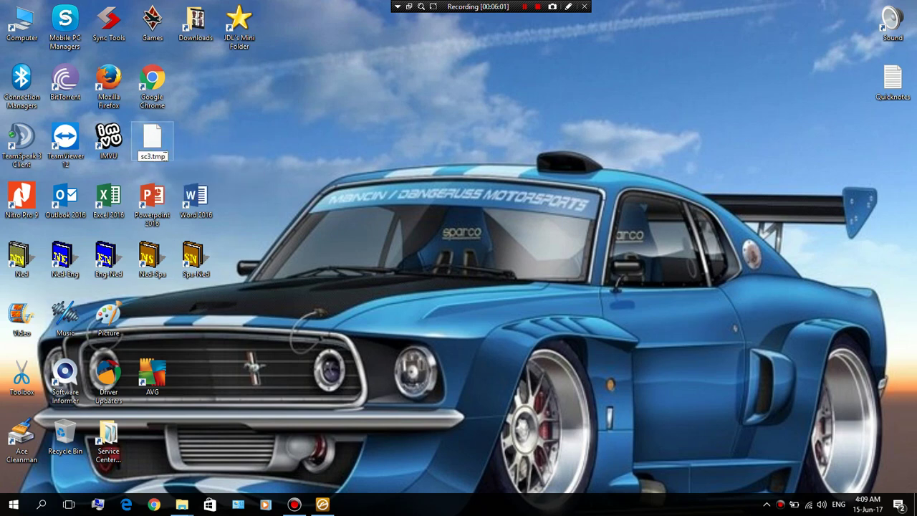
{"action": "key", "text": "BackSpace"}
{"action": "key", "text": "BackSpace"}
{"action": "key", "text": "BackSpace"}
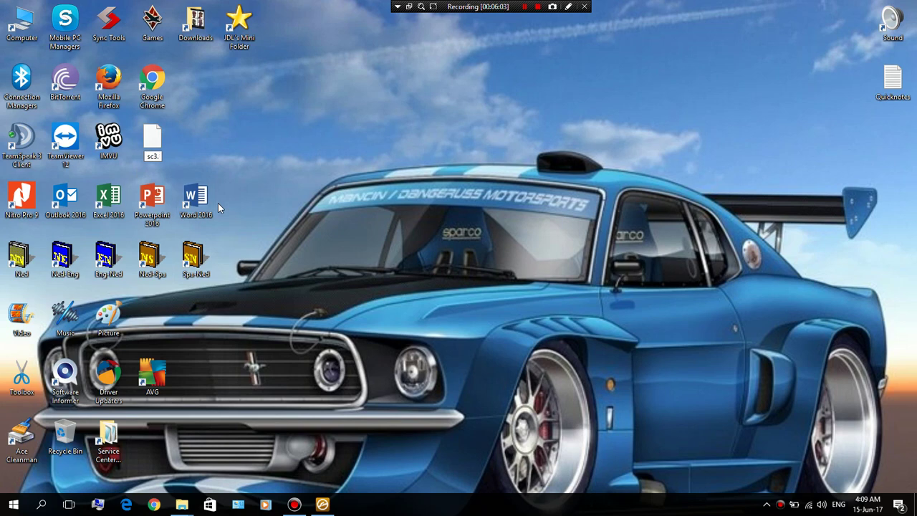
{"action": "type", "text": "xml"}
{"action": "key", "text": "Return"}
{"action": "left_click", "coordinate": [510, 256]}
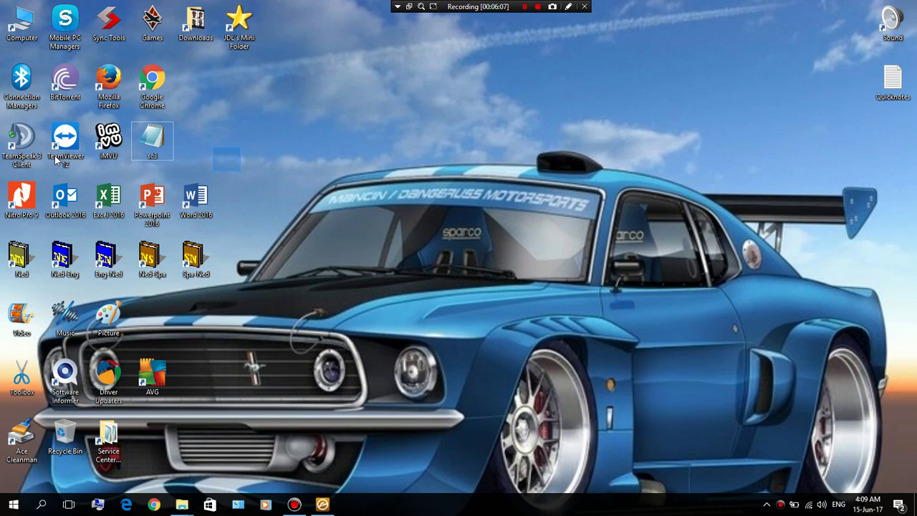
{"action": "left_click", "coordinate": [157, 155]}
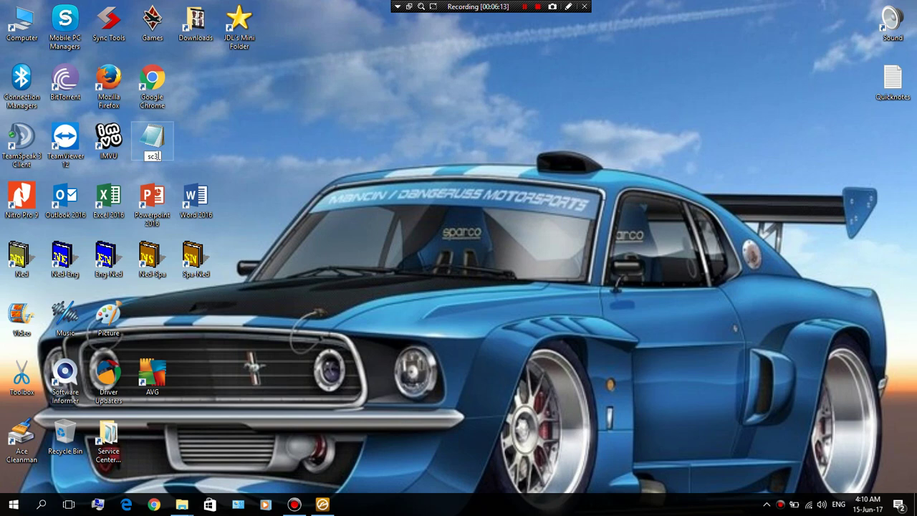
{"action": "type", "text": "OutputExhale"}
{"action": "key", "text": "Return"}
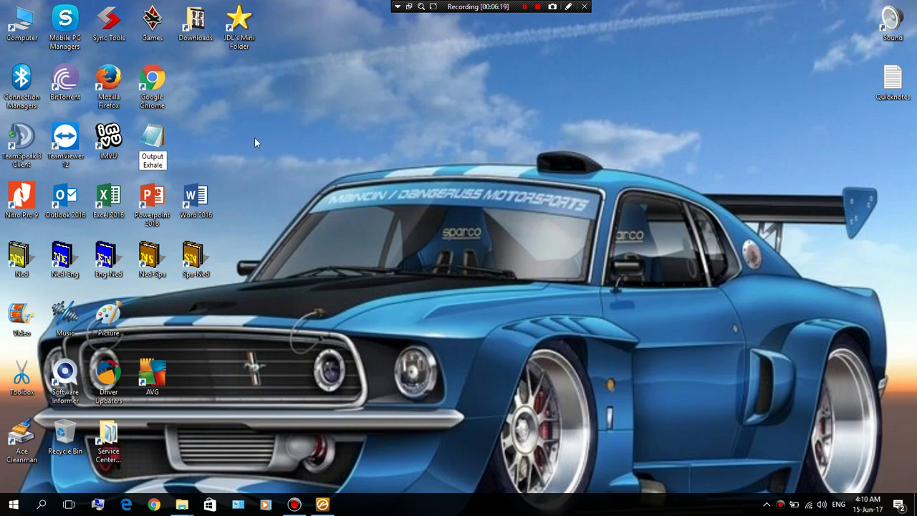
Move the Output Exhale file into the Service Center folder and close the window
{"action": "right_click", "coordinate": [142, 142]}
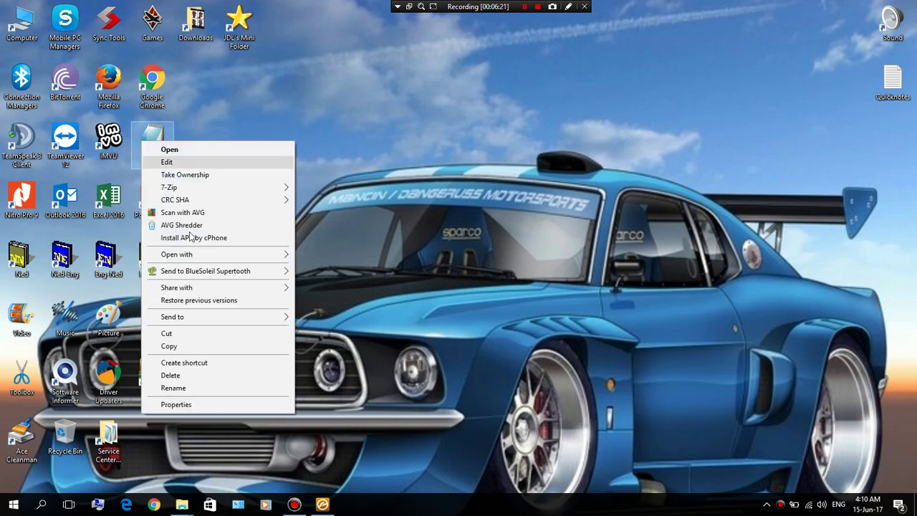
{"action": "left_click", "coordinate": [168, 333]}
{"action": "double_click", "coordinate": [118, 432]}
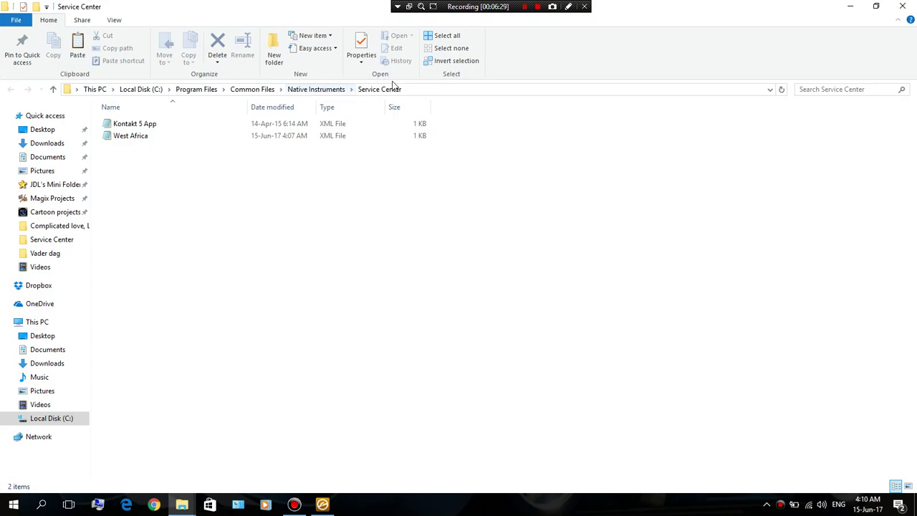
{"action": "right_click", "coordinate": [244, 189]}
{"action": "left_click", "coordinate": [273, 265]}
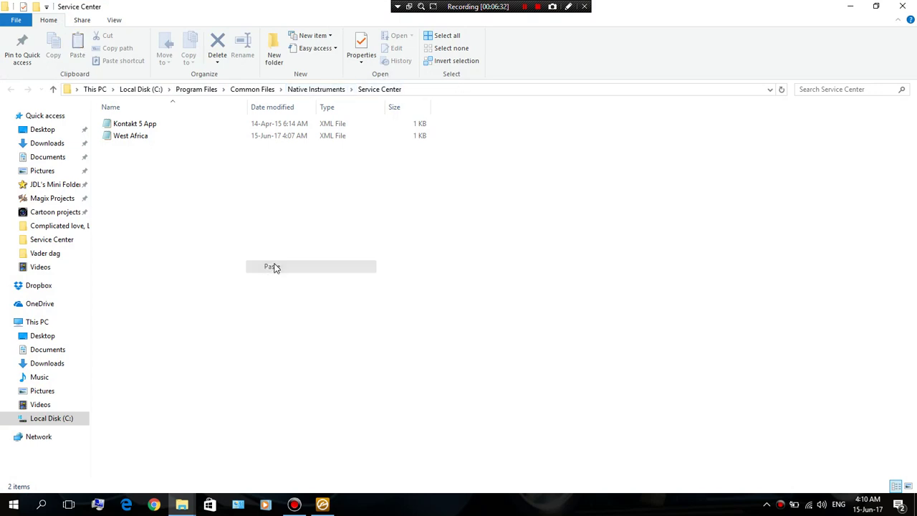
{"action": "left_click", "coordinate": [235, 259]}
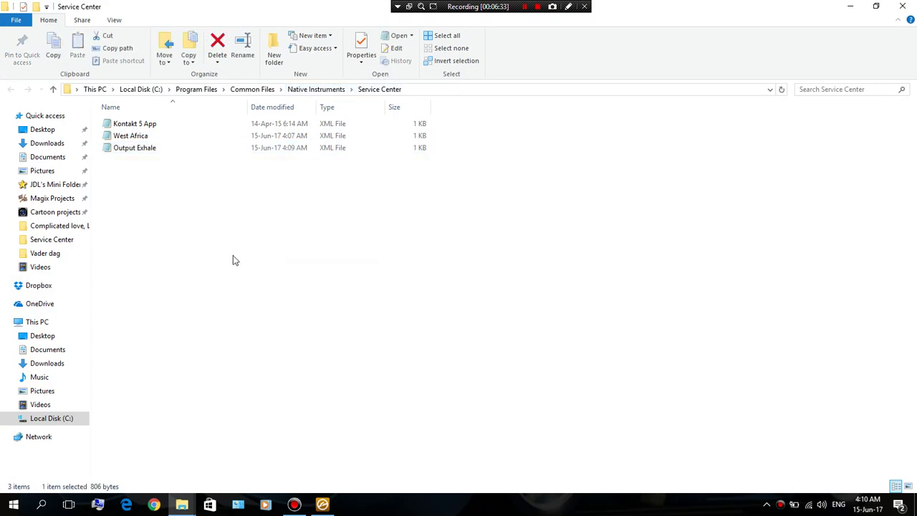
{"action": "left_click", "coordinate": [901, 7]}
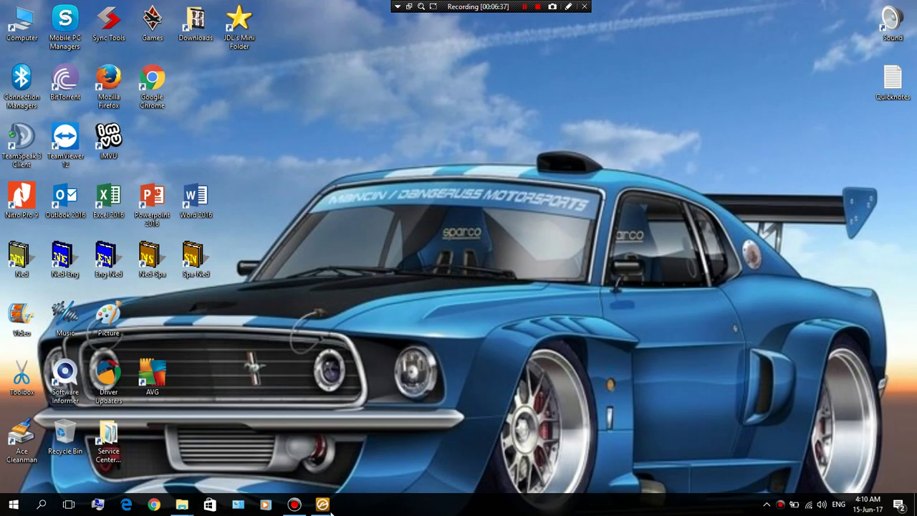
Relaunch Kontakt 5 to verify West Africa and Exhale persist, then start MAGIX Music Maker Premium 2015
{"action": "left_click", "coordinate": [322, 505]}
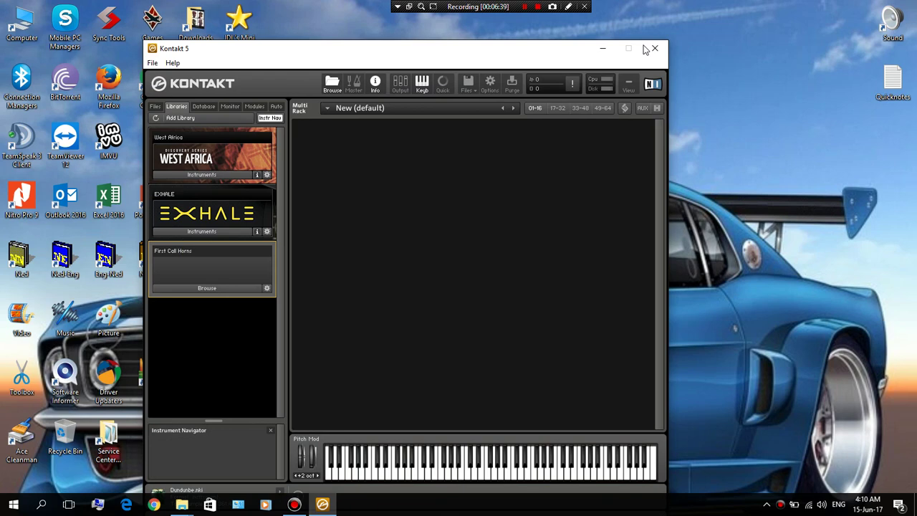
{"action": "left_click", "coordinate": [654, 48]}
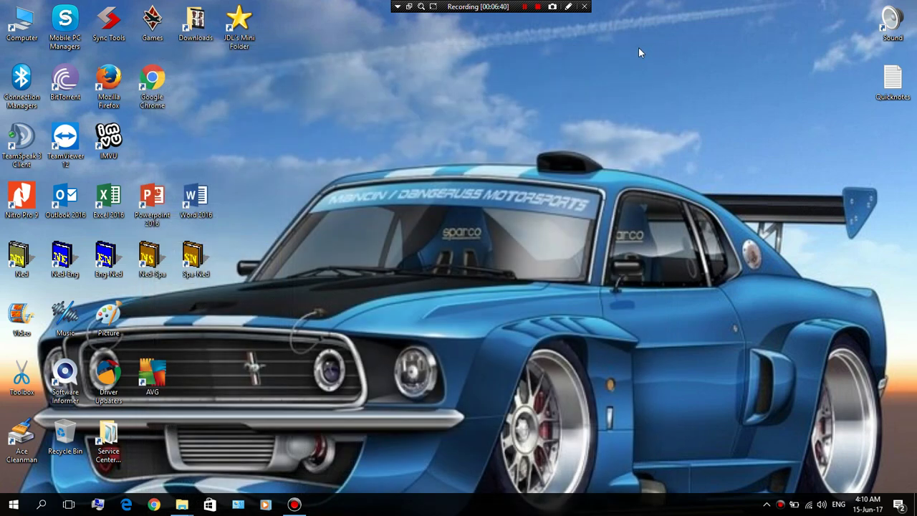
{"action": "double_click", "coordinate": [62, 317]}
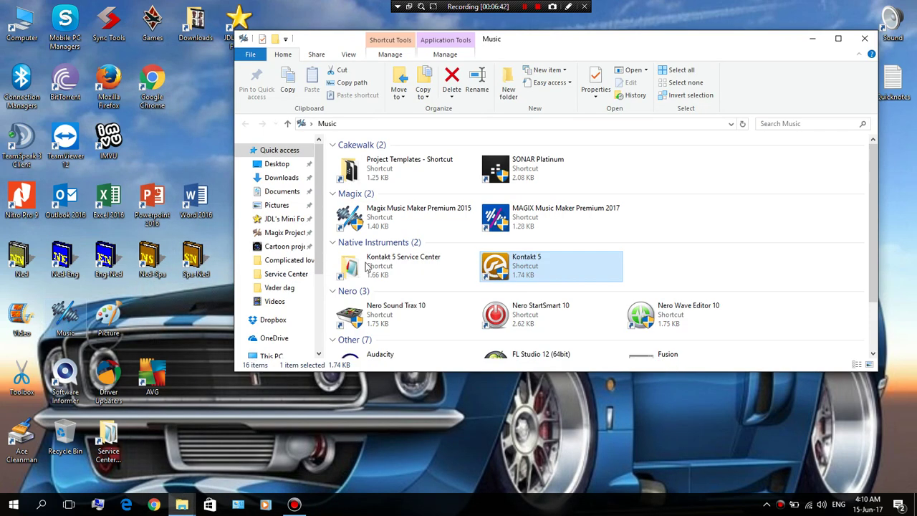
{"action": "double_click", "coordinate": [498, 270]}
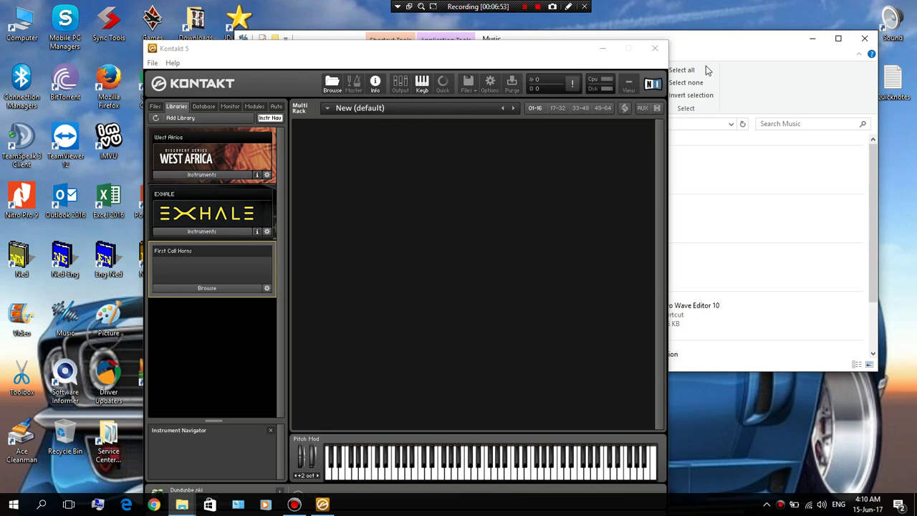
{"action": "left_click", "coordinate": [653, 50]}
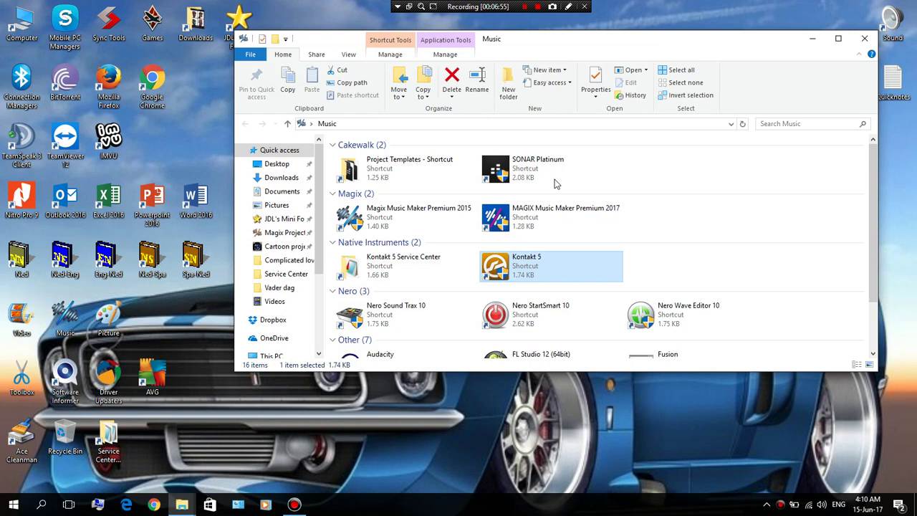
{"action": "double_click", "coordinate": [405, 214]}
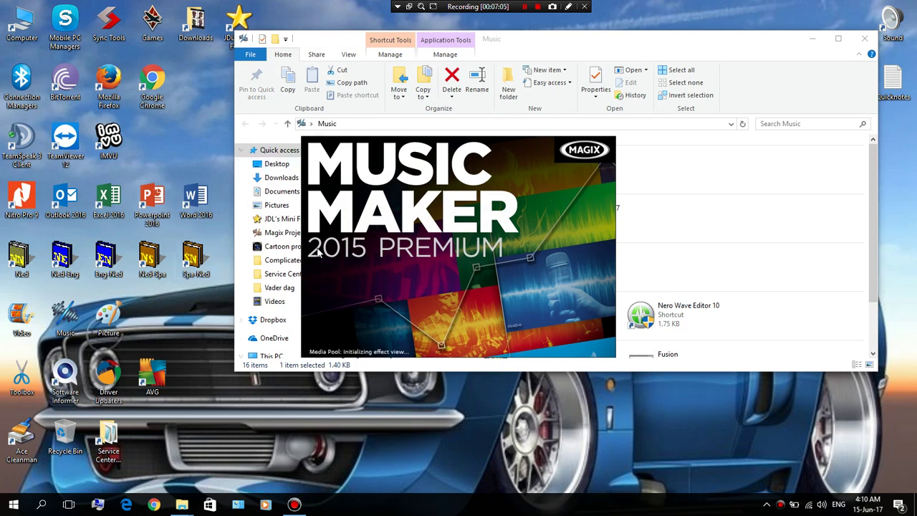
Load Kontakt 5 on track 1 to see West Africa and Exhale, then quit MAGIX without saving New.MMM
{"action": "left_click", "coordinate": [866, 43]}
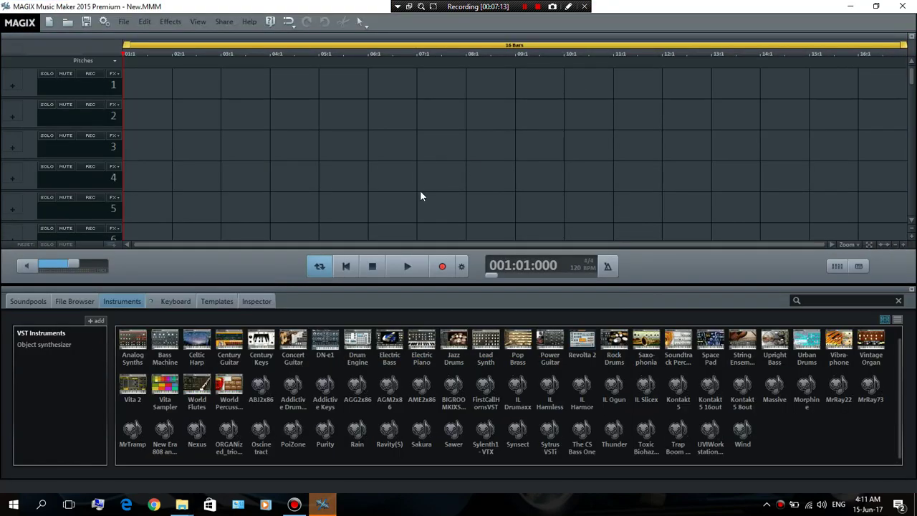
{"action": "double_click", "coordinate": [677, 391]}
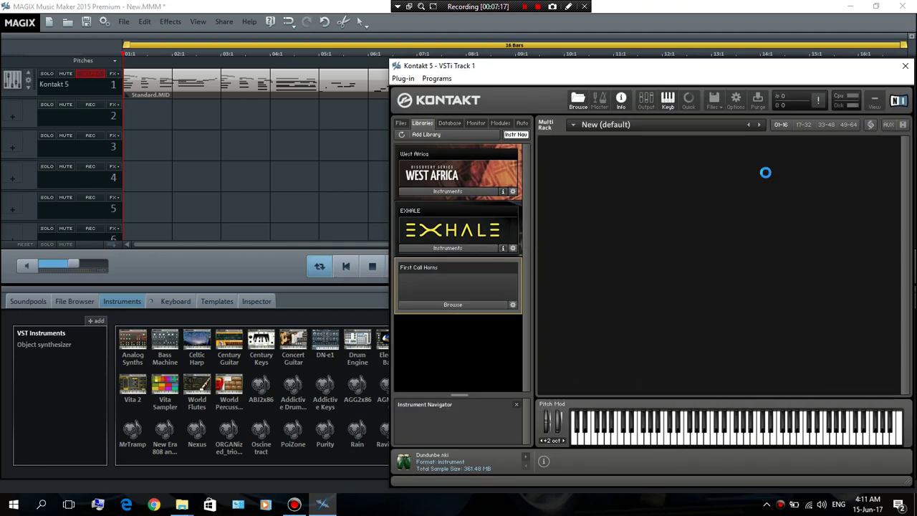
{"action": "left_click_drag", "start_coordinate": [620, 68], "coordinate": [505, 52]}
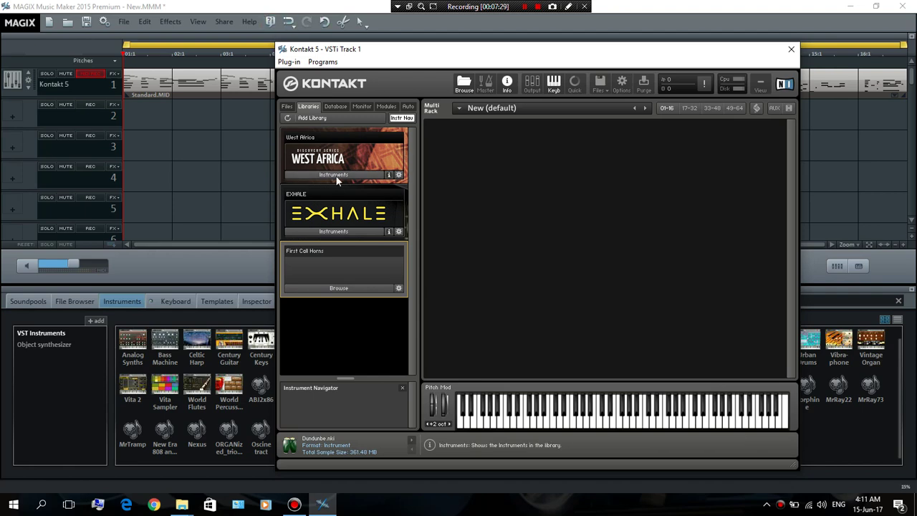
{"action": "left_click", "coordinate": [791, 49]}
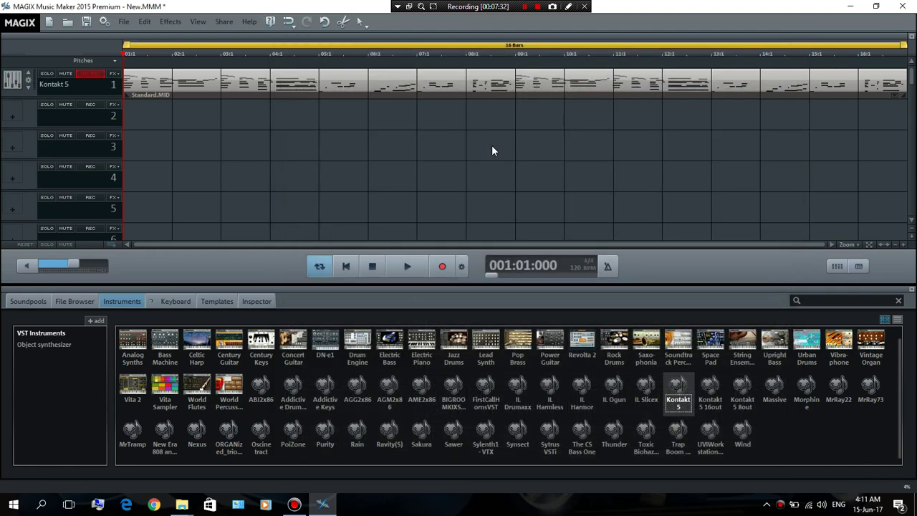
{"action": "left_click", "coordinate": [905, 7]}
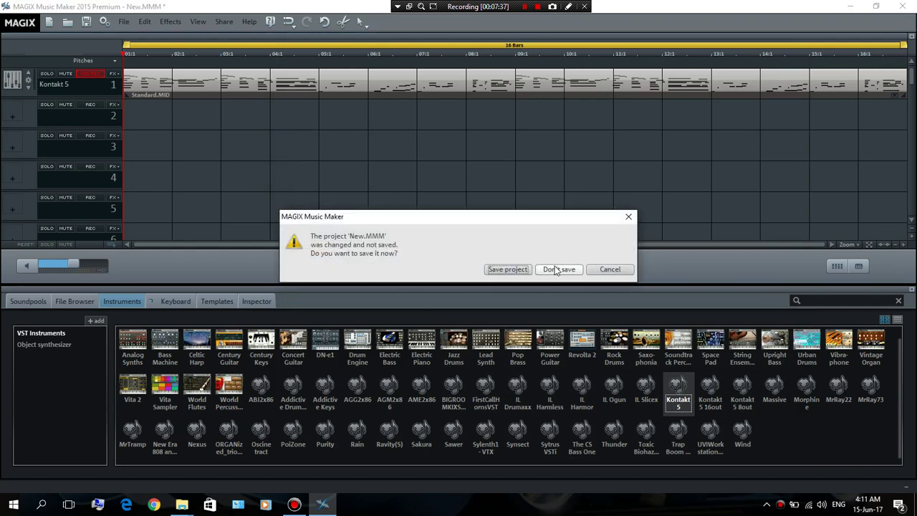
{"action": "left_click", "coordinate": [563, 270]}
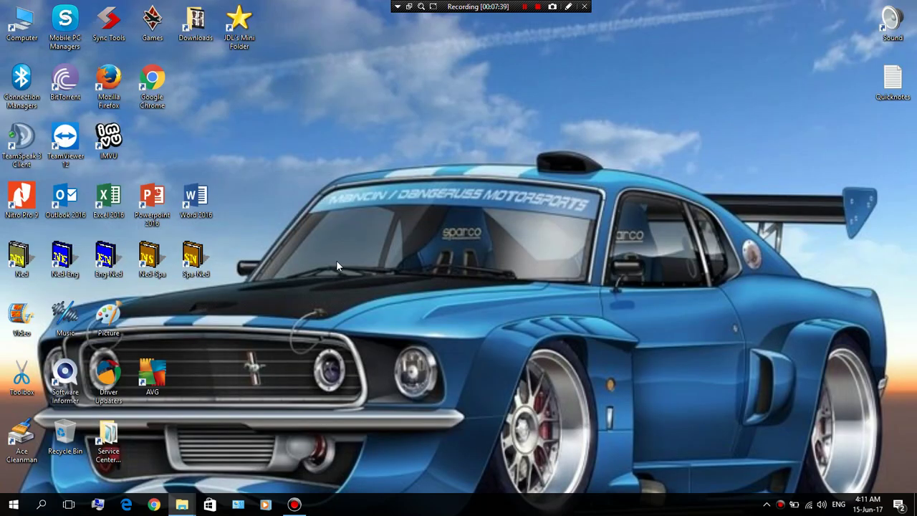